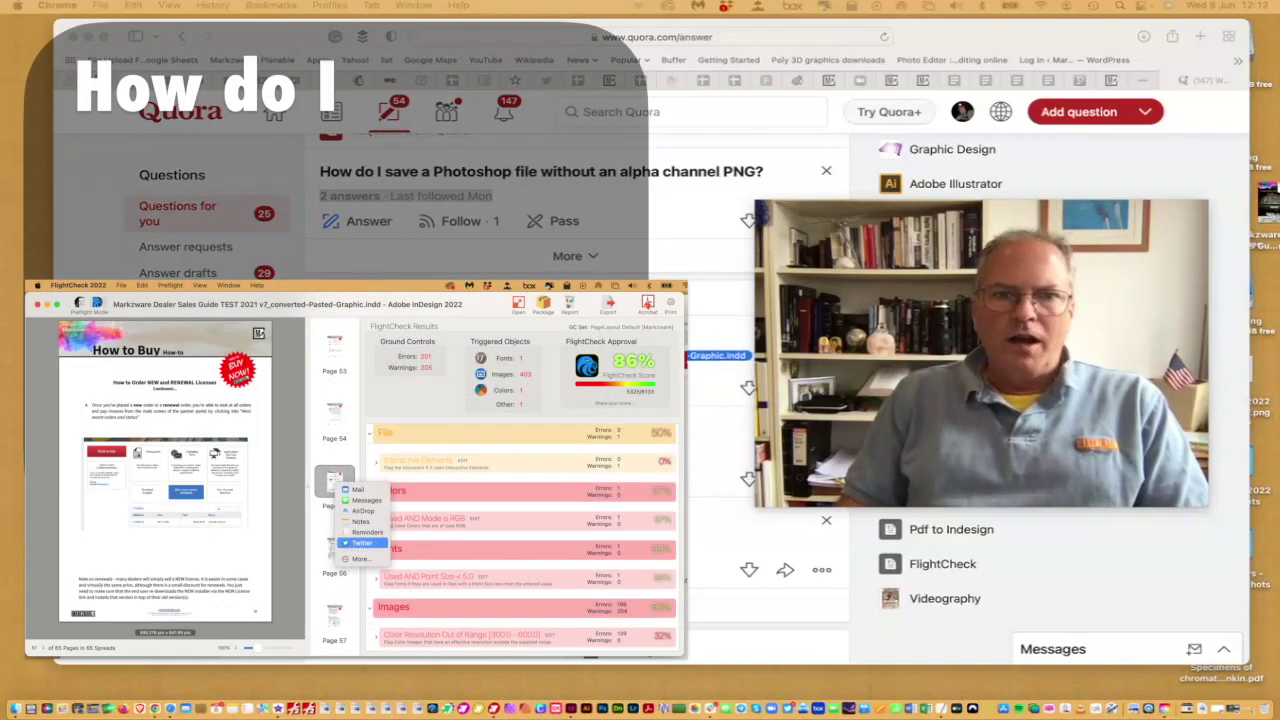
Step: Switch from Chrome to the Markzware Dealer Sales Guide document in InDesign 2022
mouse_move(878, 322)
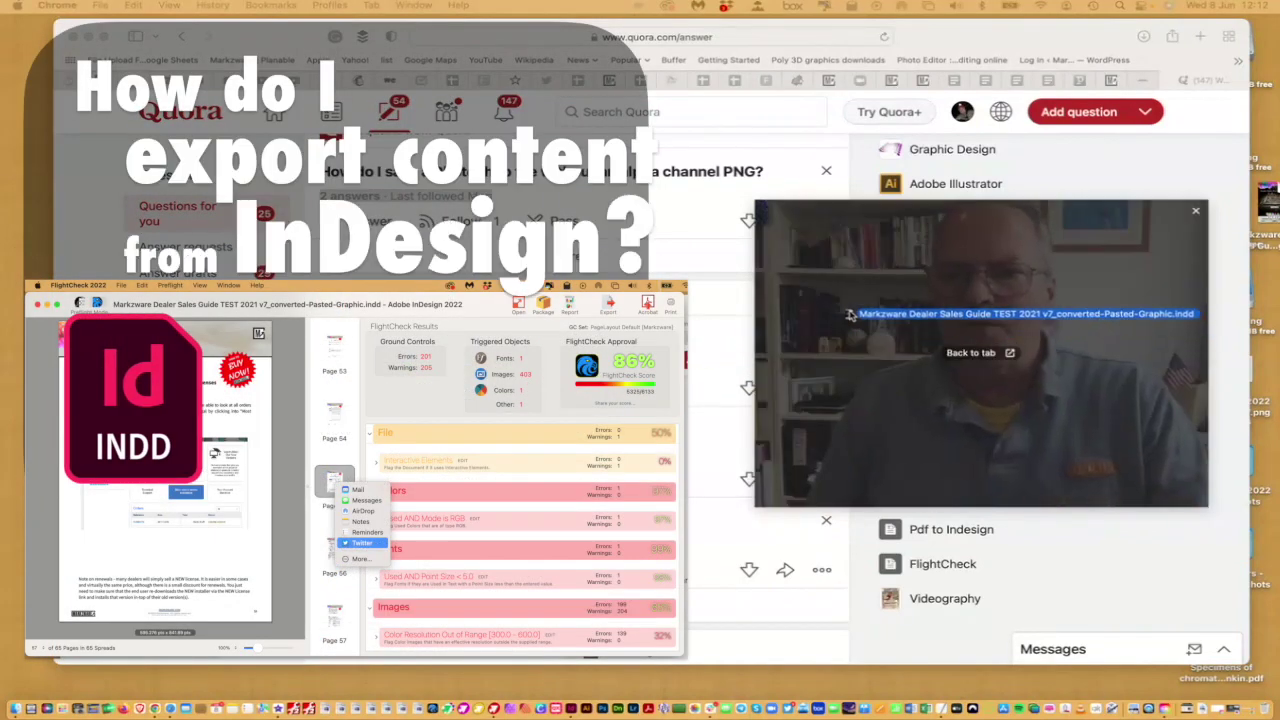
click(520, 706)
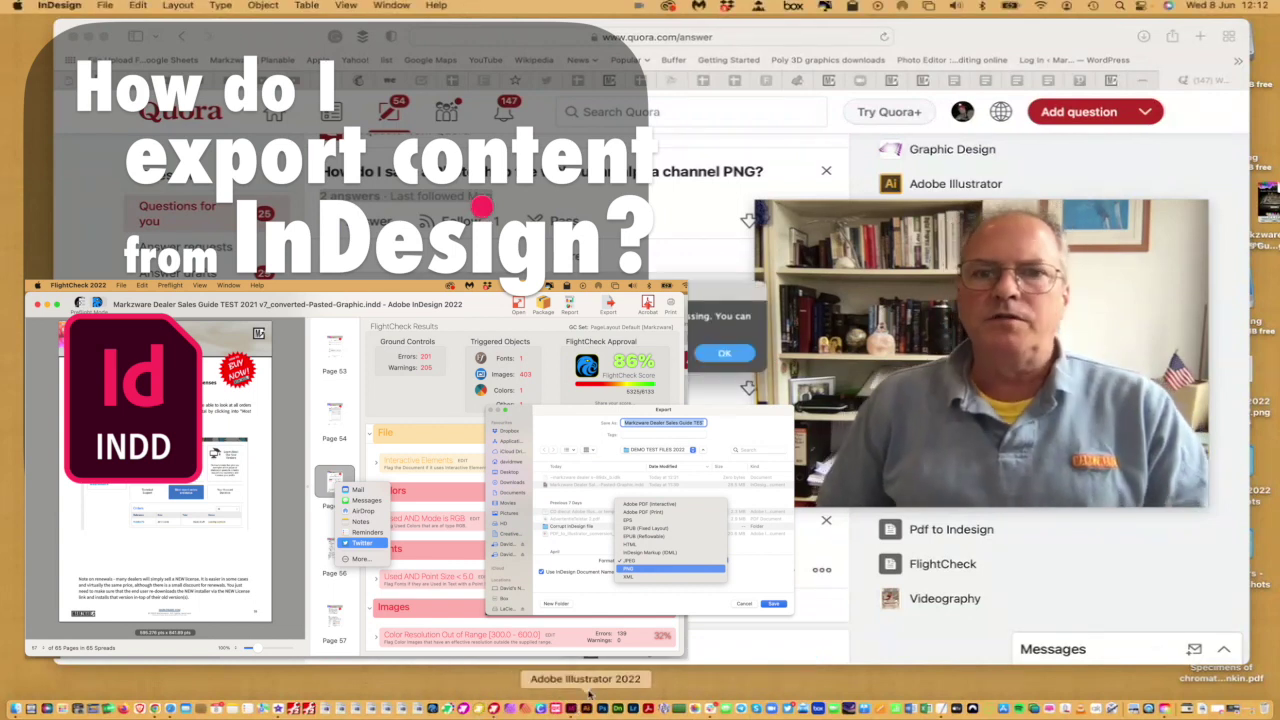
mouse_move(758, 326)
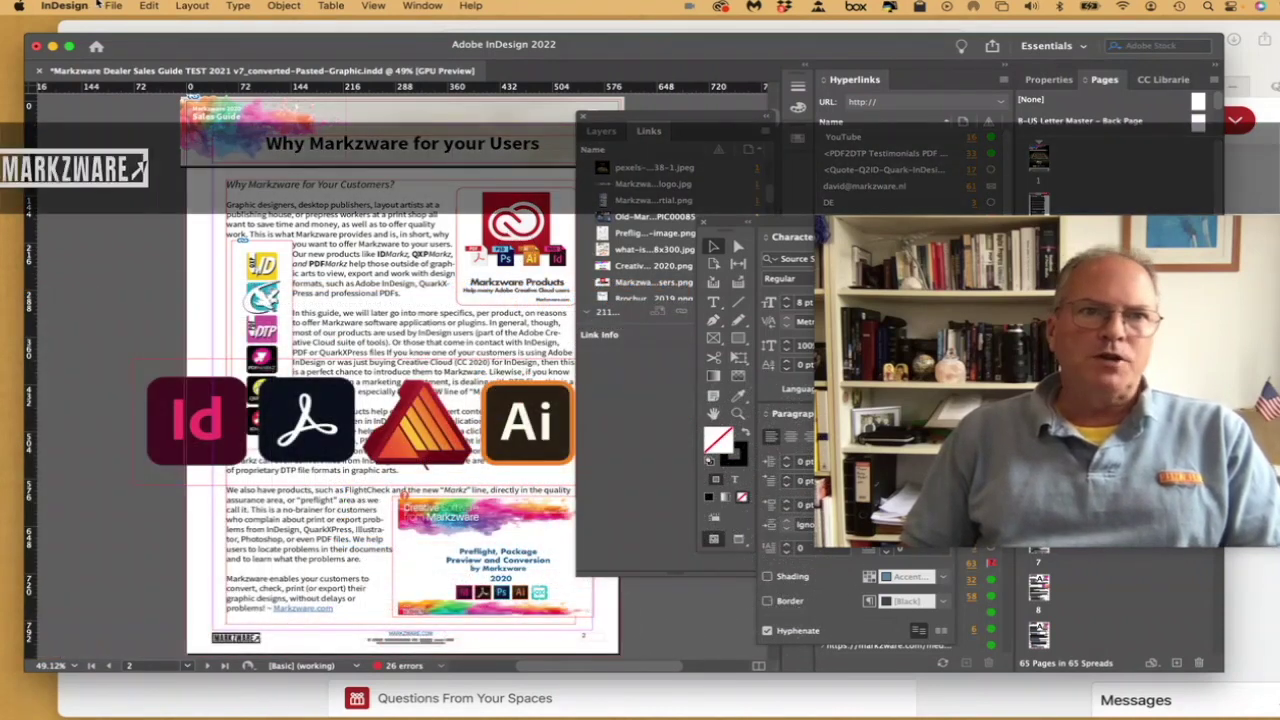
Step: Export the sales guide as PNG into the DEMO TEST FILES 2022 folder
click(110, 6)
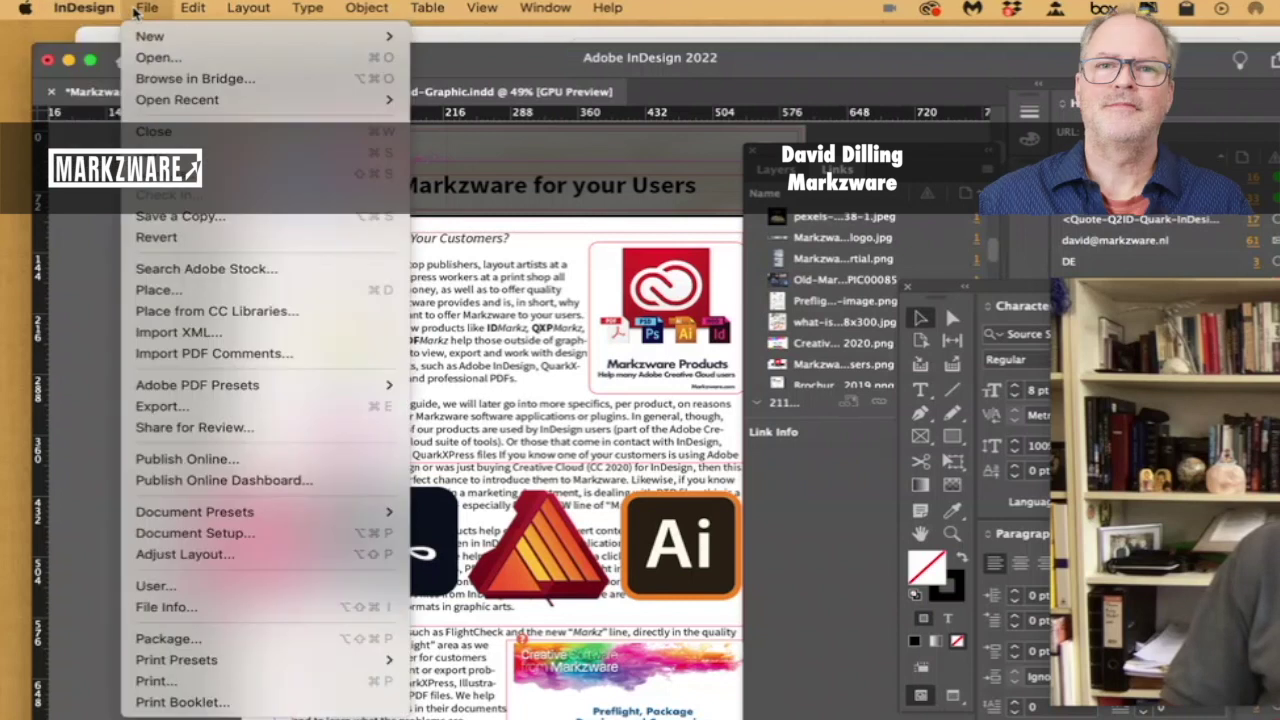
click(180, 410)
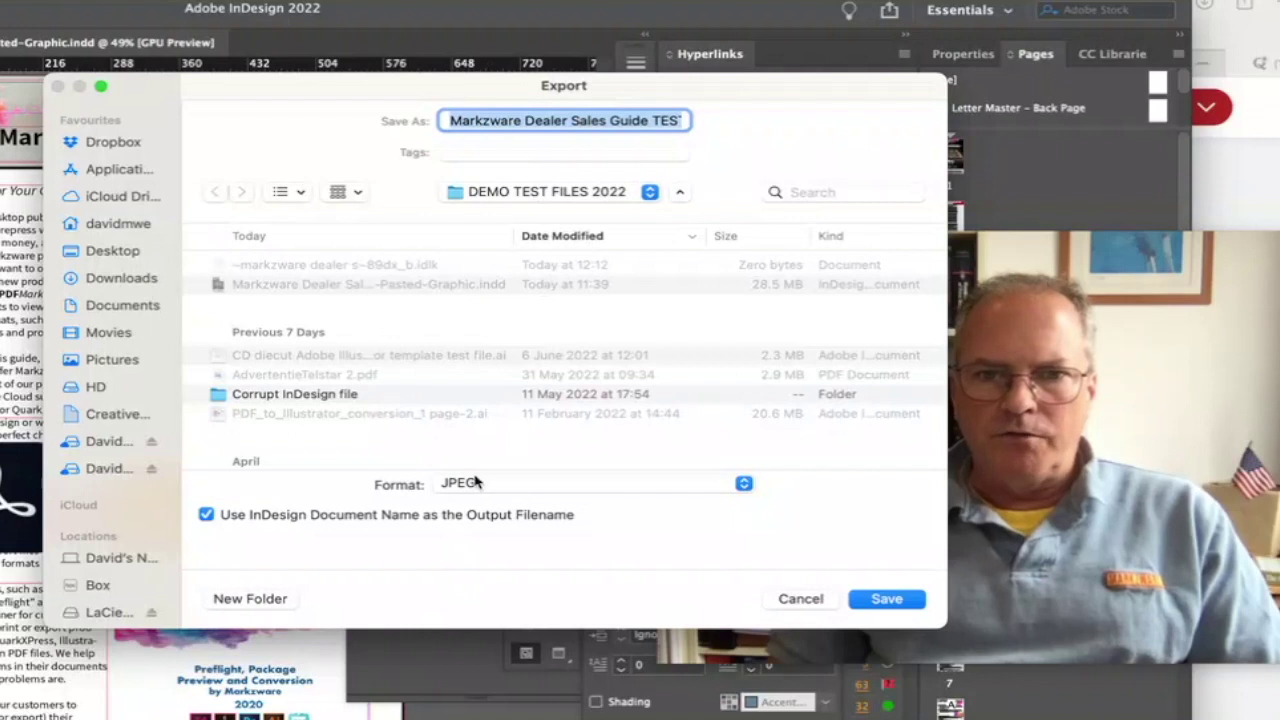
click(477, 483)
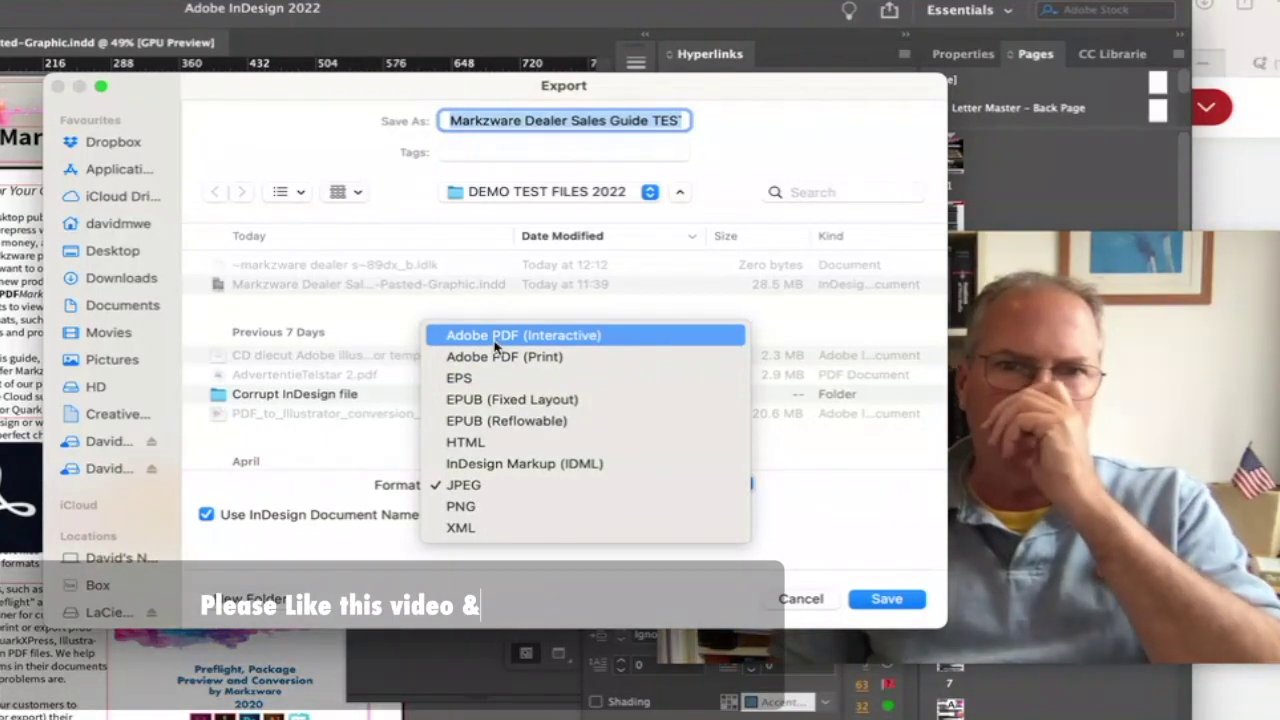
click(548, 507)
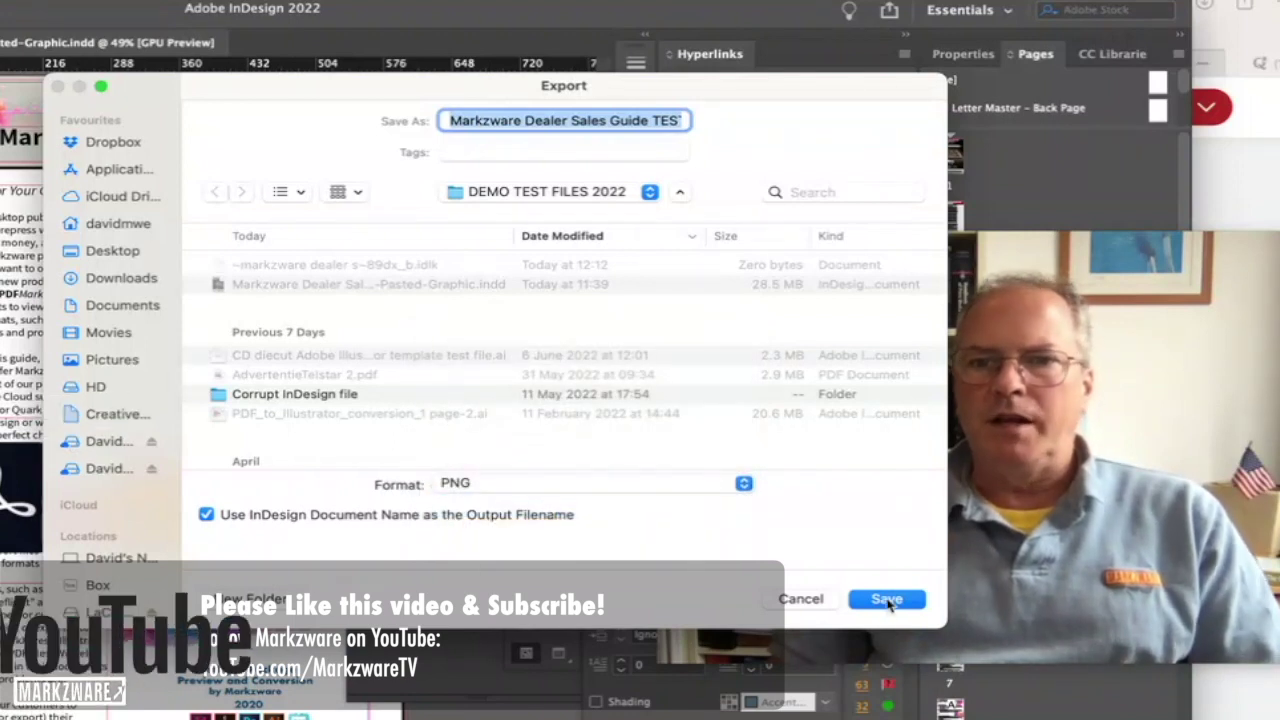
click(889, 600)
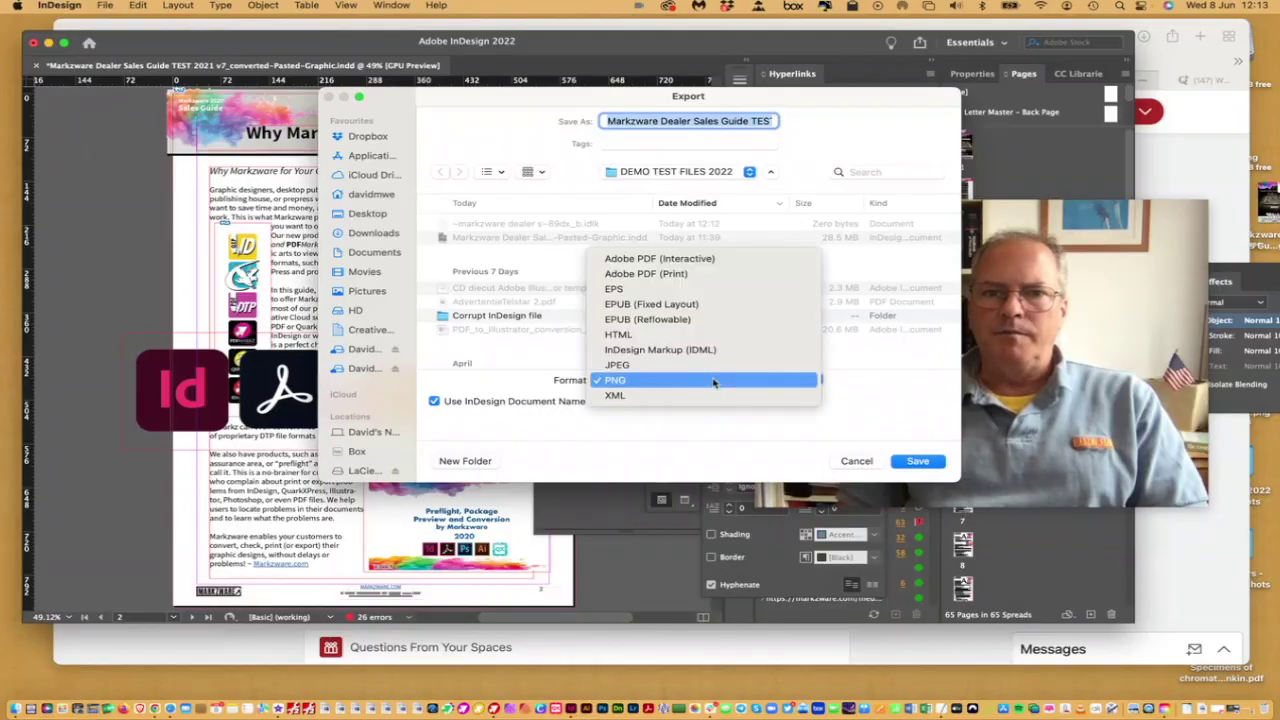
click(747, 383)
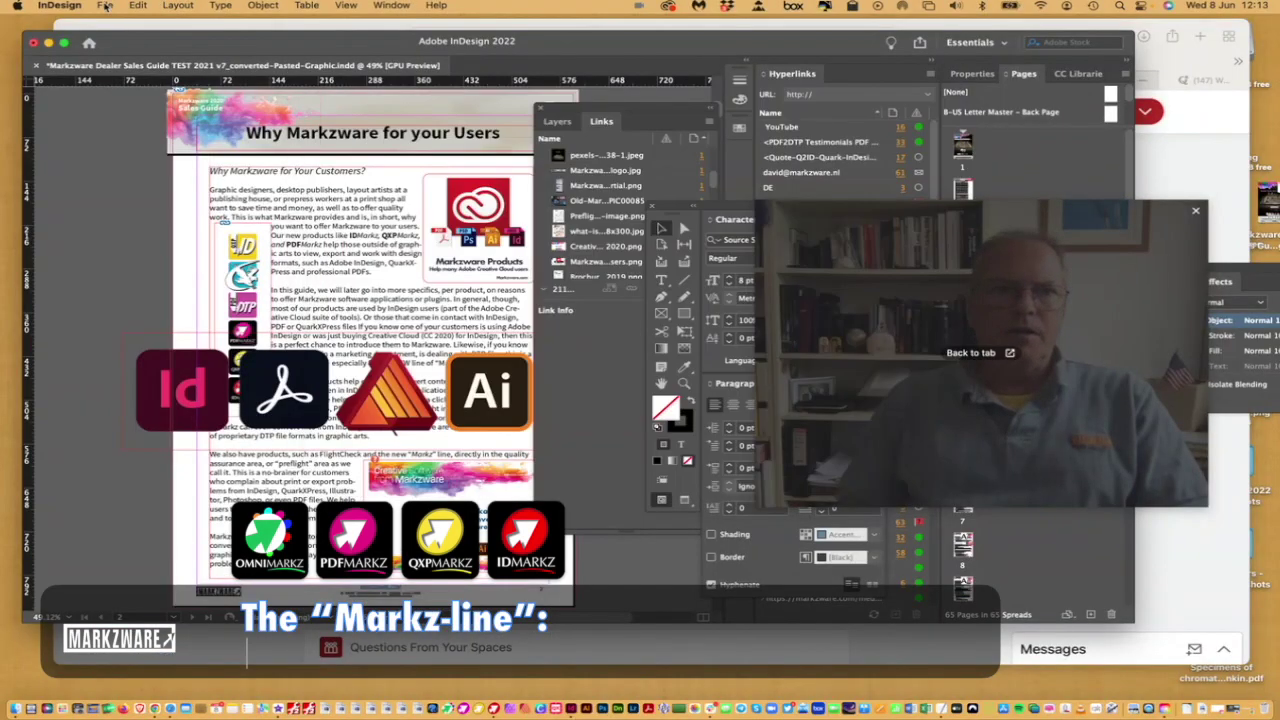
Step: Review the Links and Images section of the package report, then cancel it
click(105, 6)
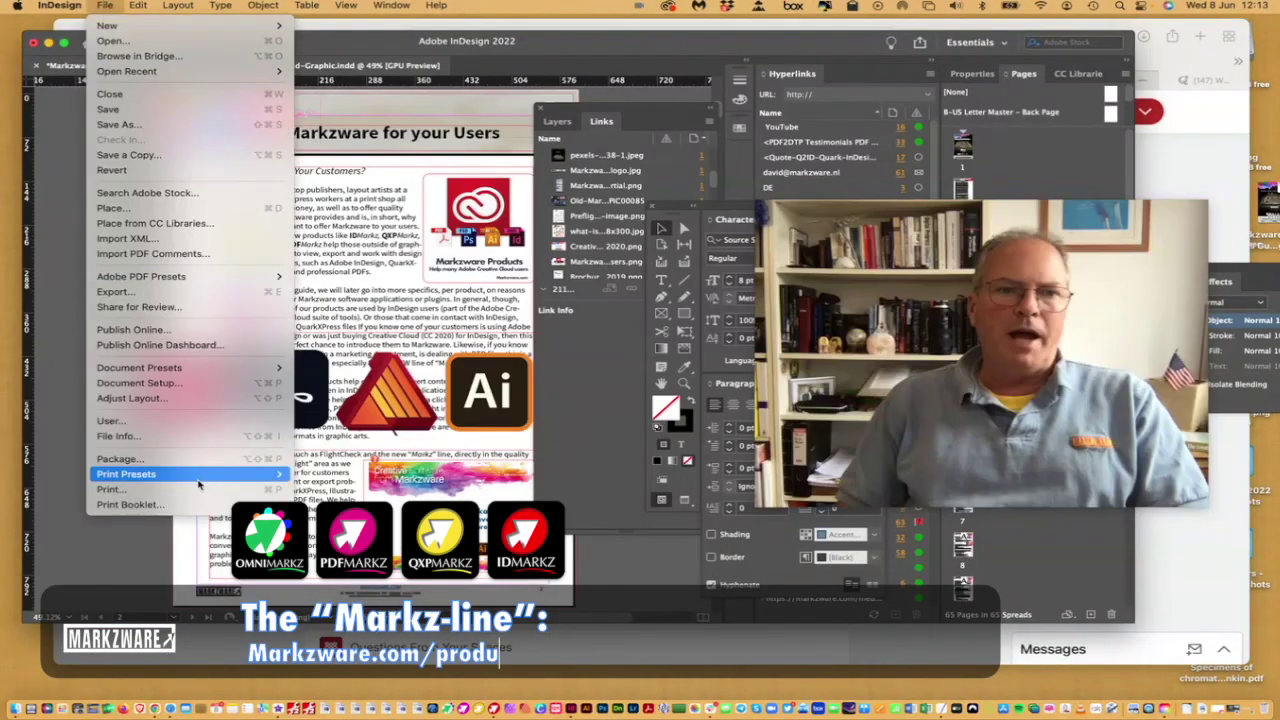
click(195, 467)
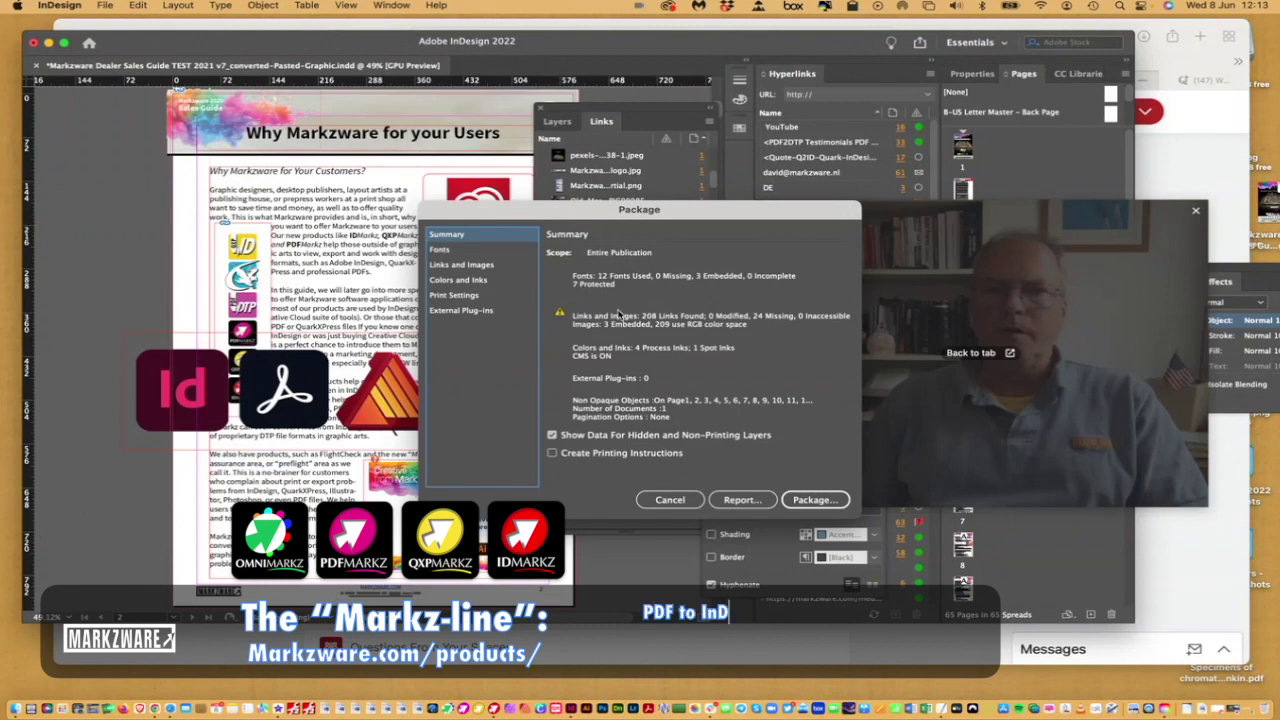
click(463, 266)
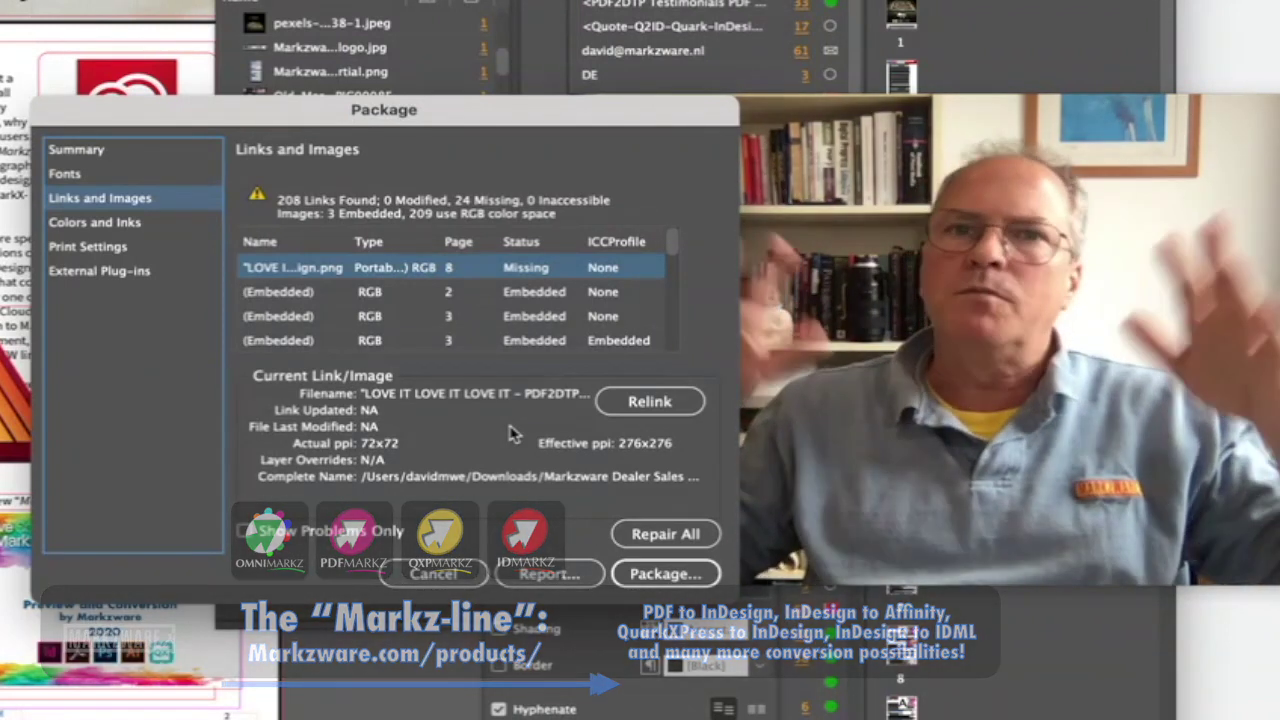
click(432, 573)
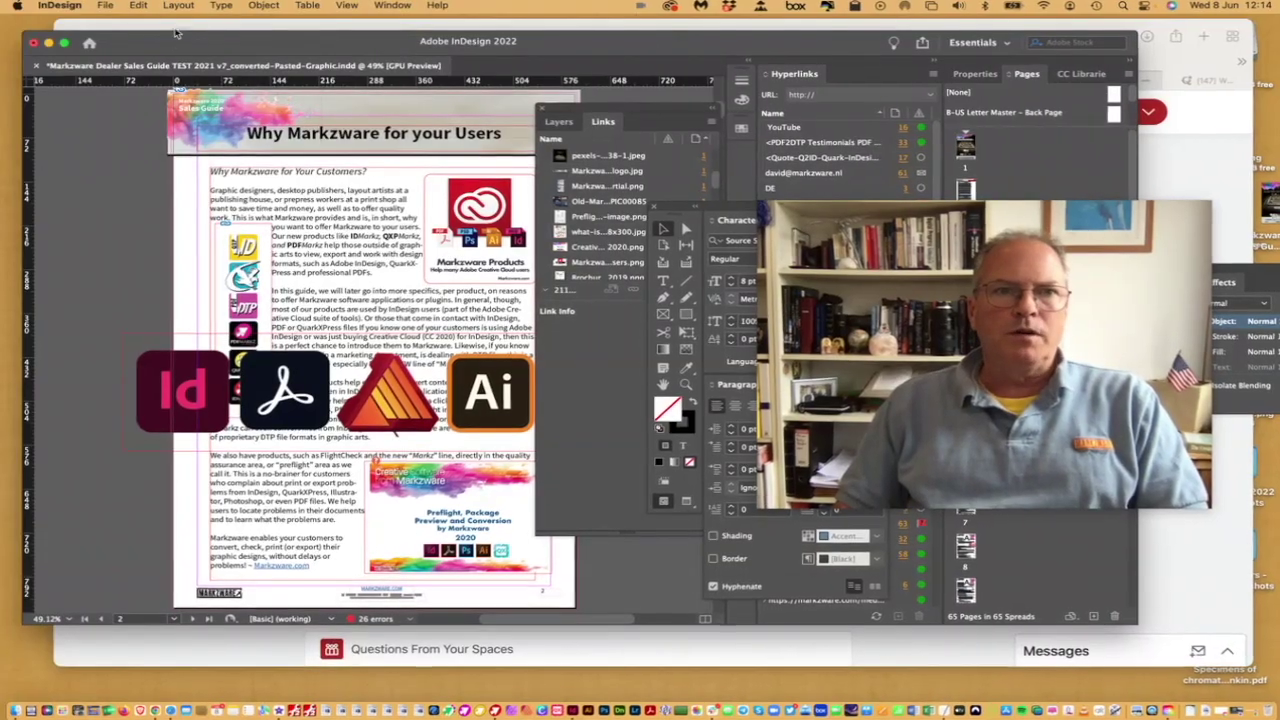
Step: Close the sales guide document without saving changes
click(104, 5)
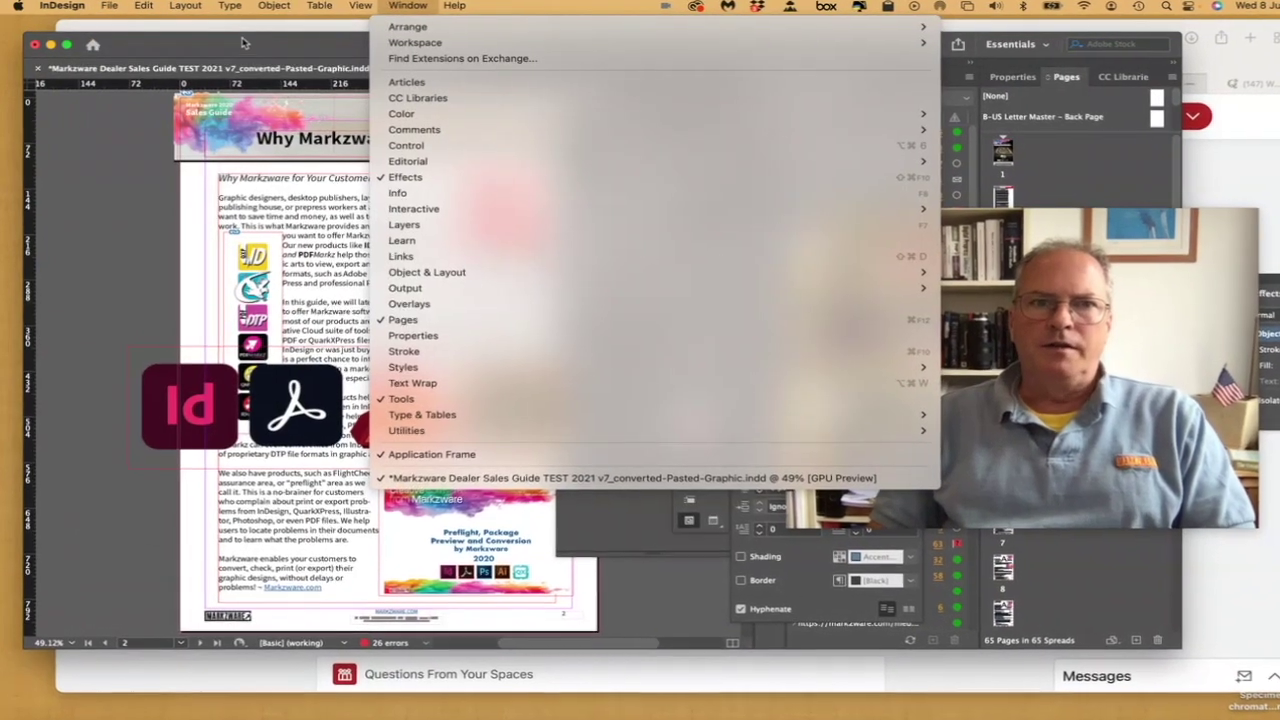
click(245, 44)
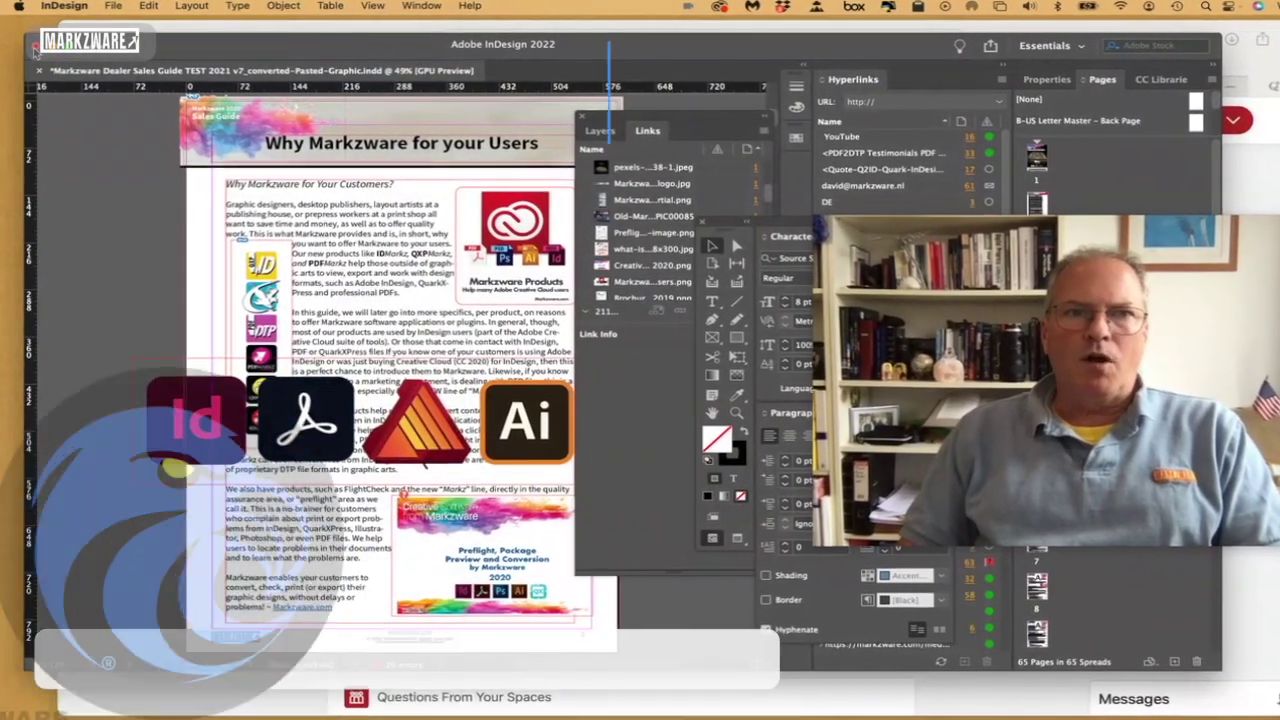
click(35, 50)
click(632, 388)
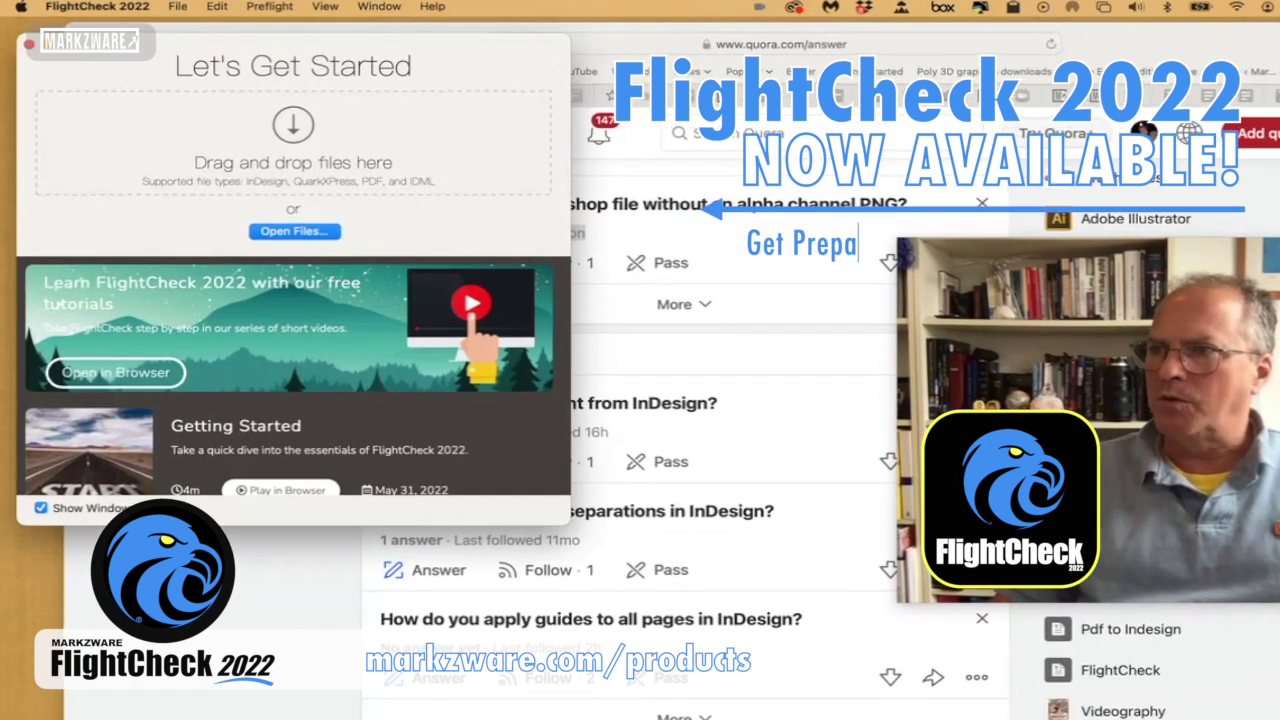
Step: Load the sales guide into FlightCheck, view its inventory and page 17, then preview the cover page
mouse_move(1000, 400)
mouse_down()
mouse_move(755, 216)
mouse_move(400, 150)
mouse_up()
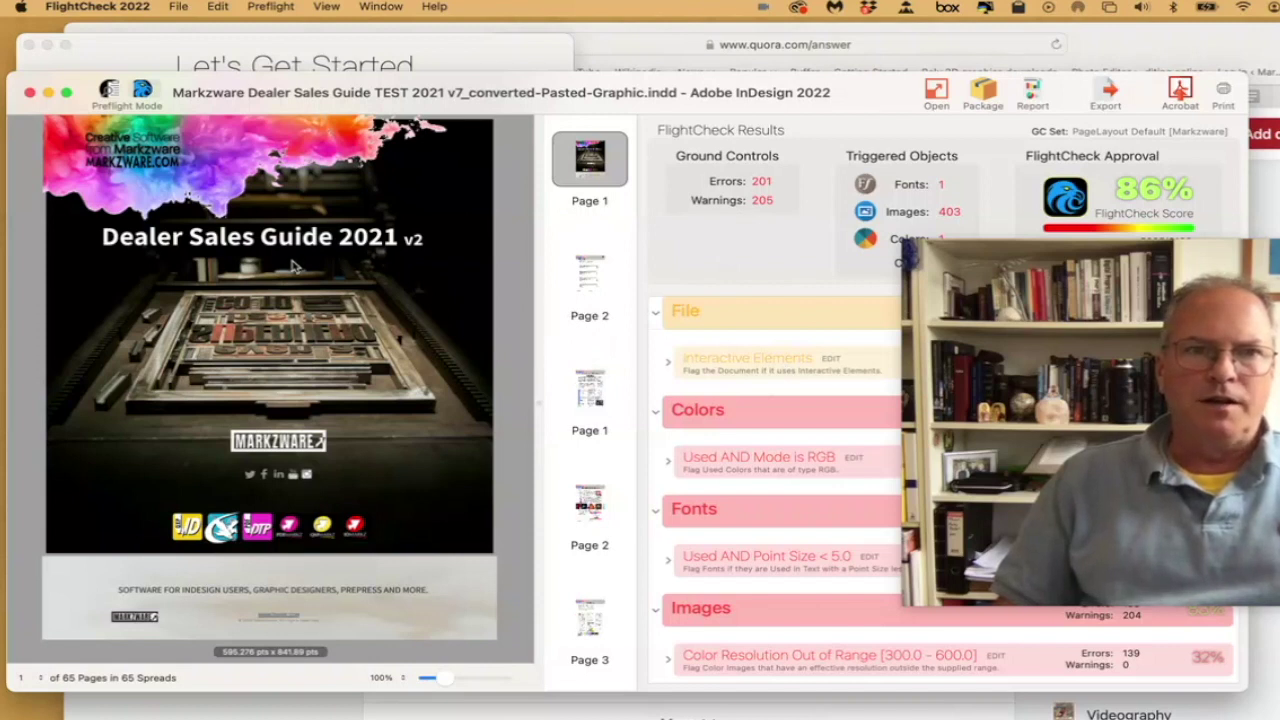
click(110, 90)
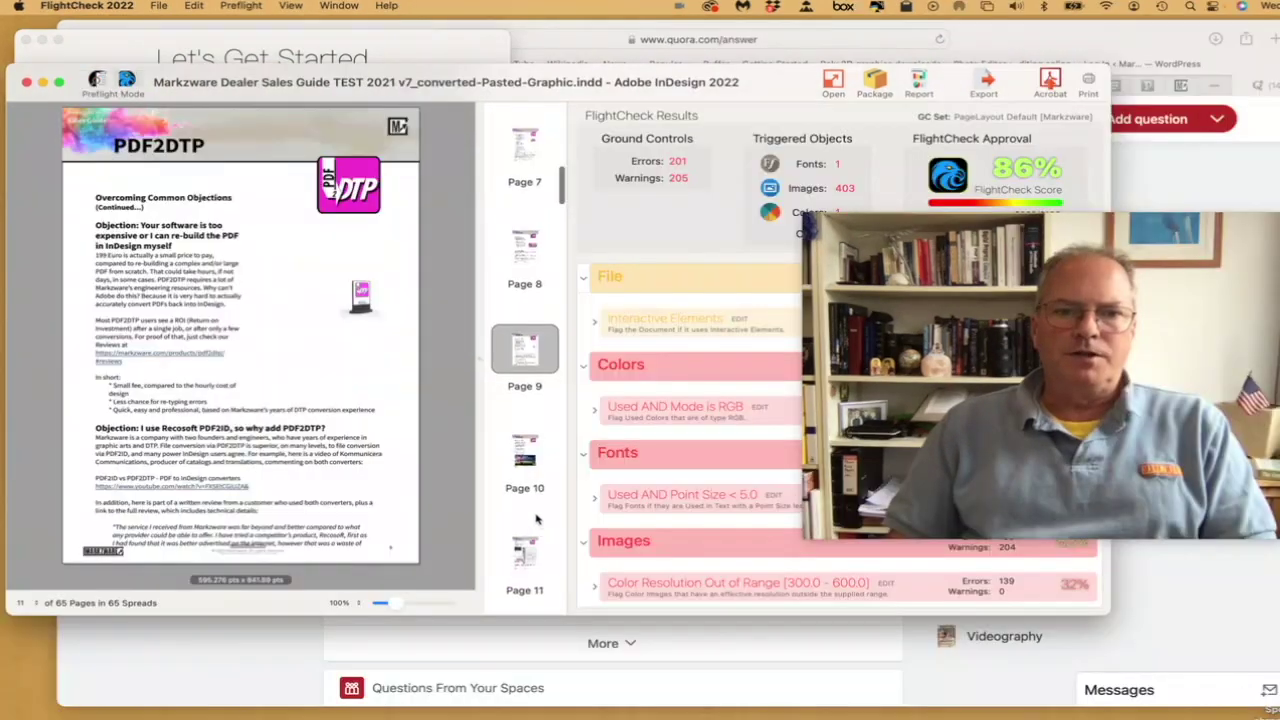
scroll(536, 518, down, 5)
click(536, 515)
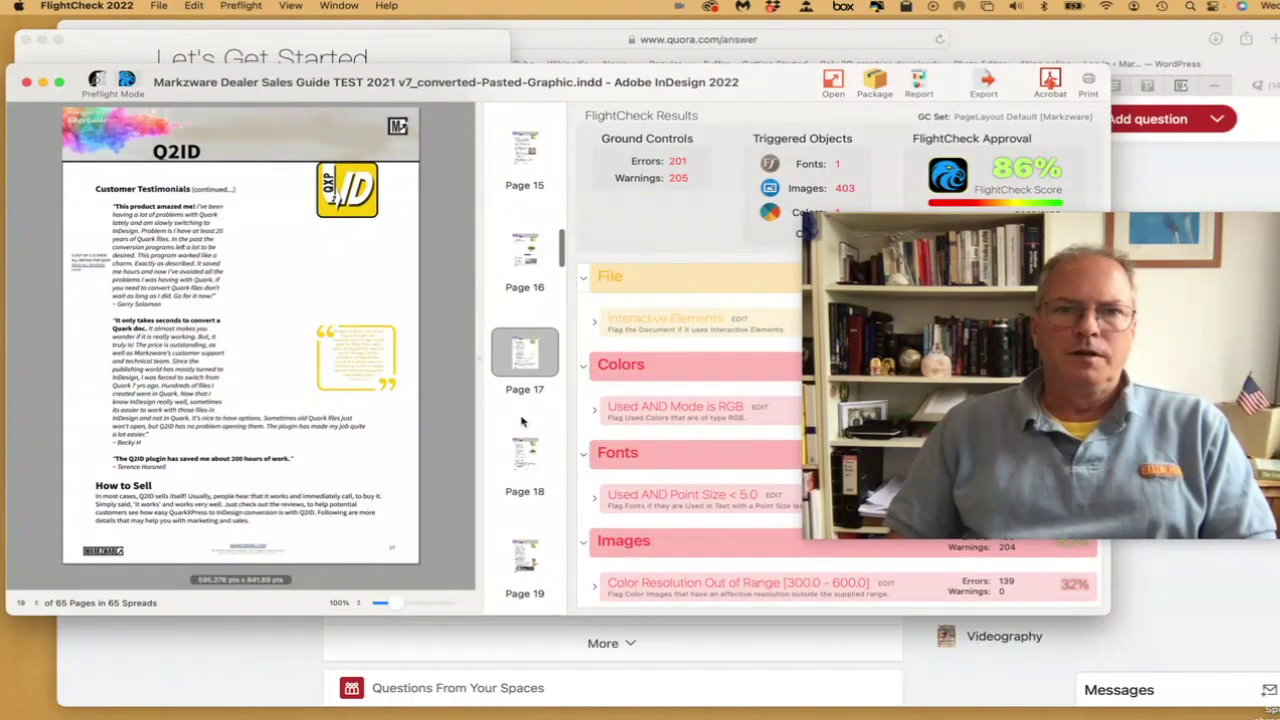
scroll(535, 250, up, 15)
click(530, 170)
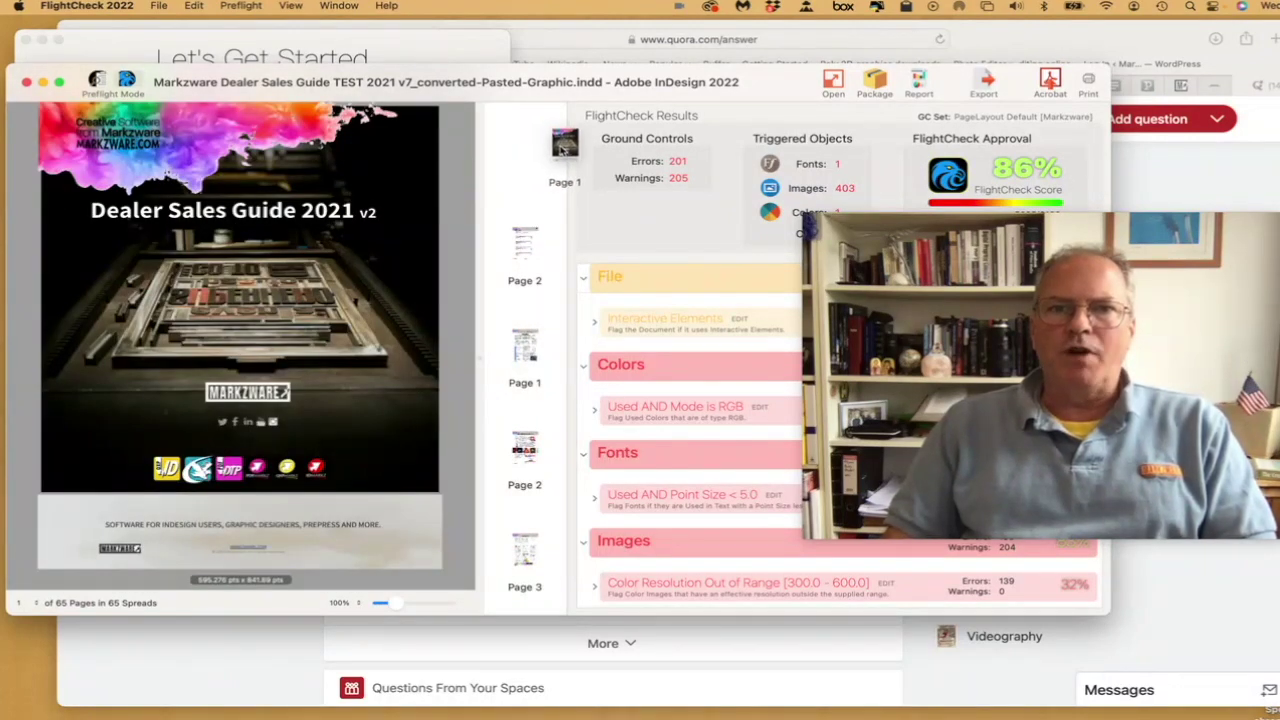
key(super+Tab)
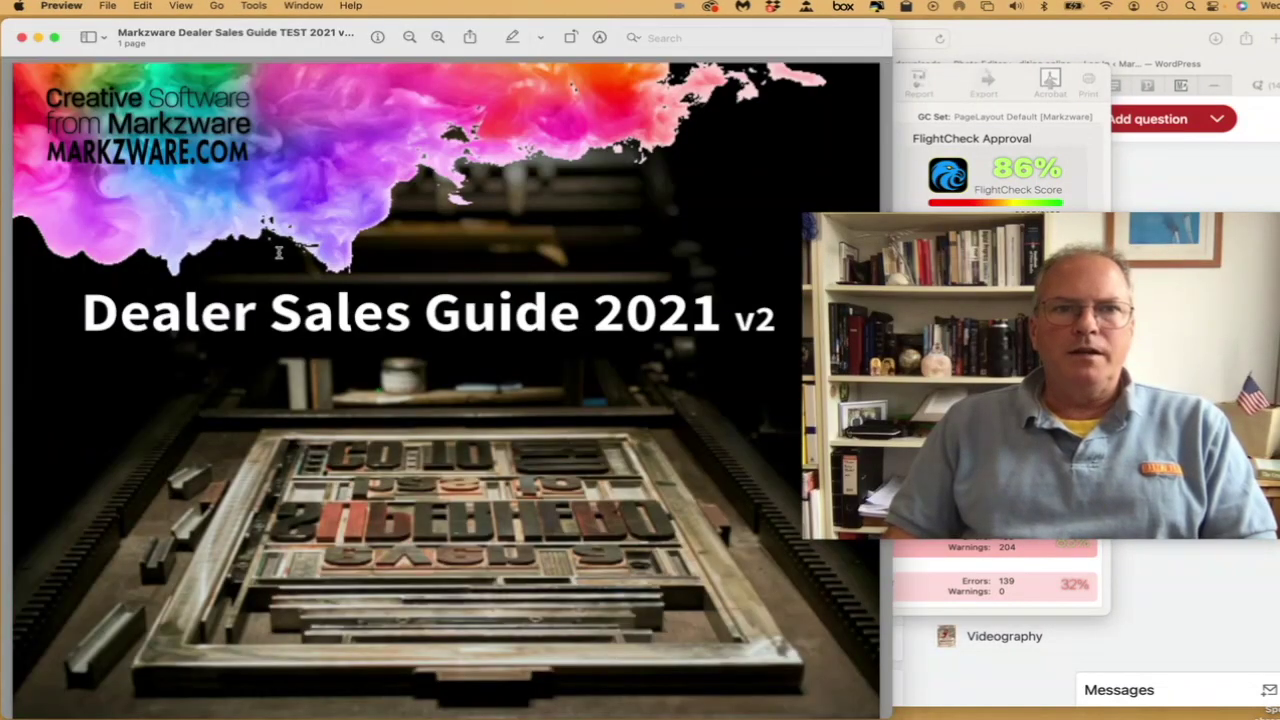
Step: Scroll up and down through the cover page in Preview
scroll(281, 254, down, 10)
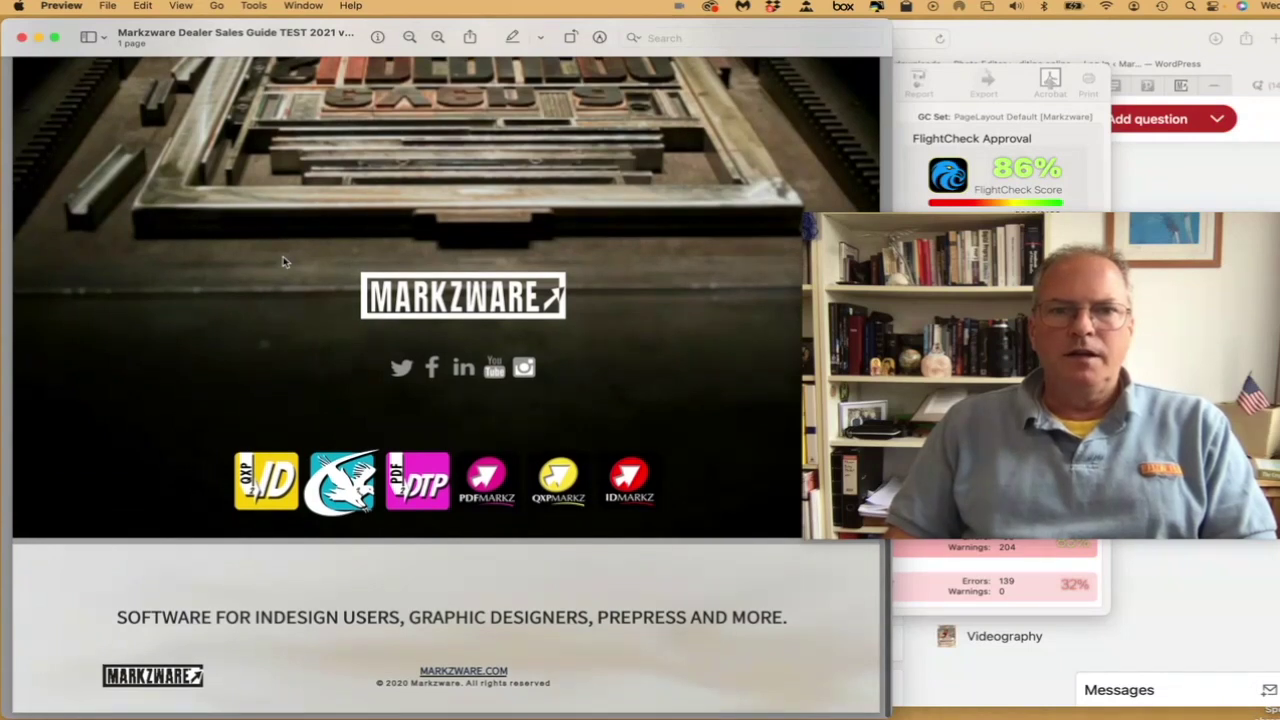
scroll(283, 262, up, 10)
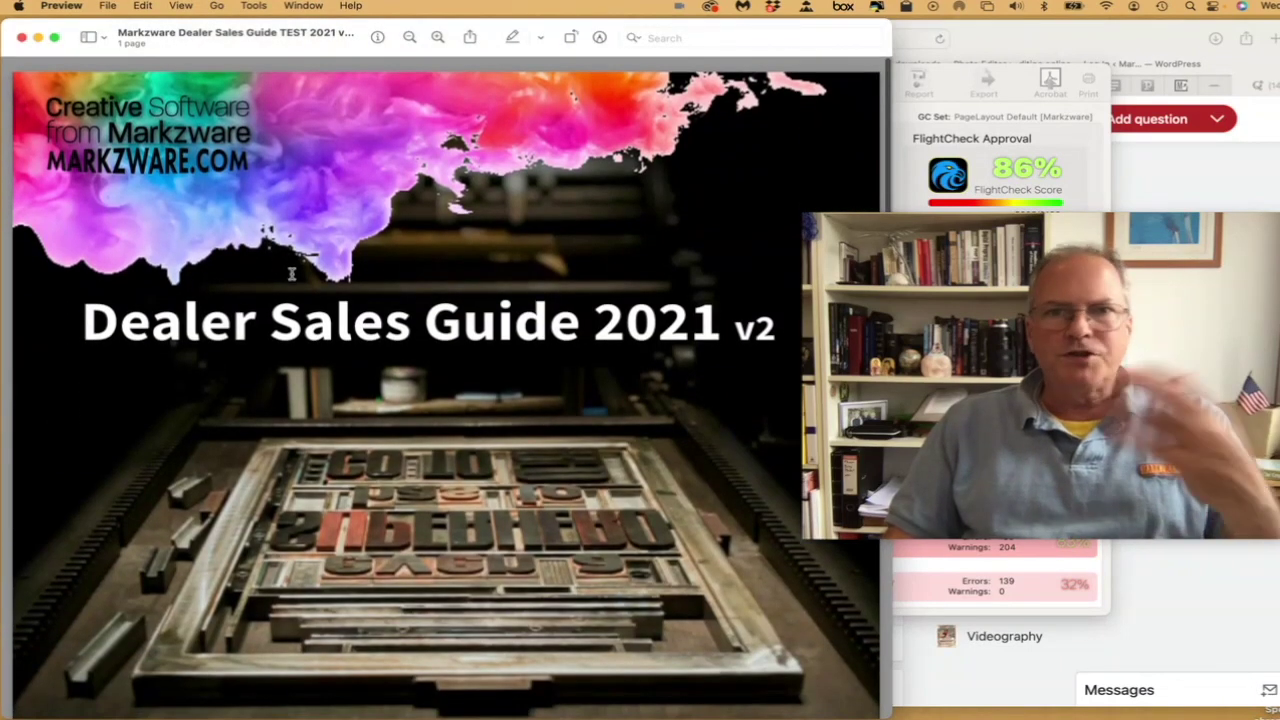
scroll(291, 273, down, 10)
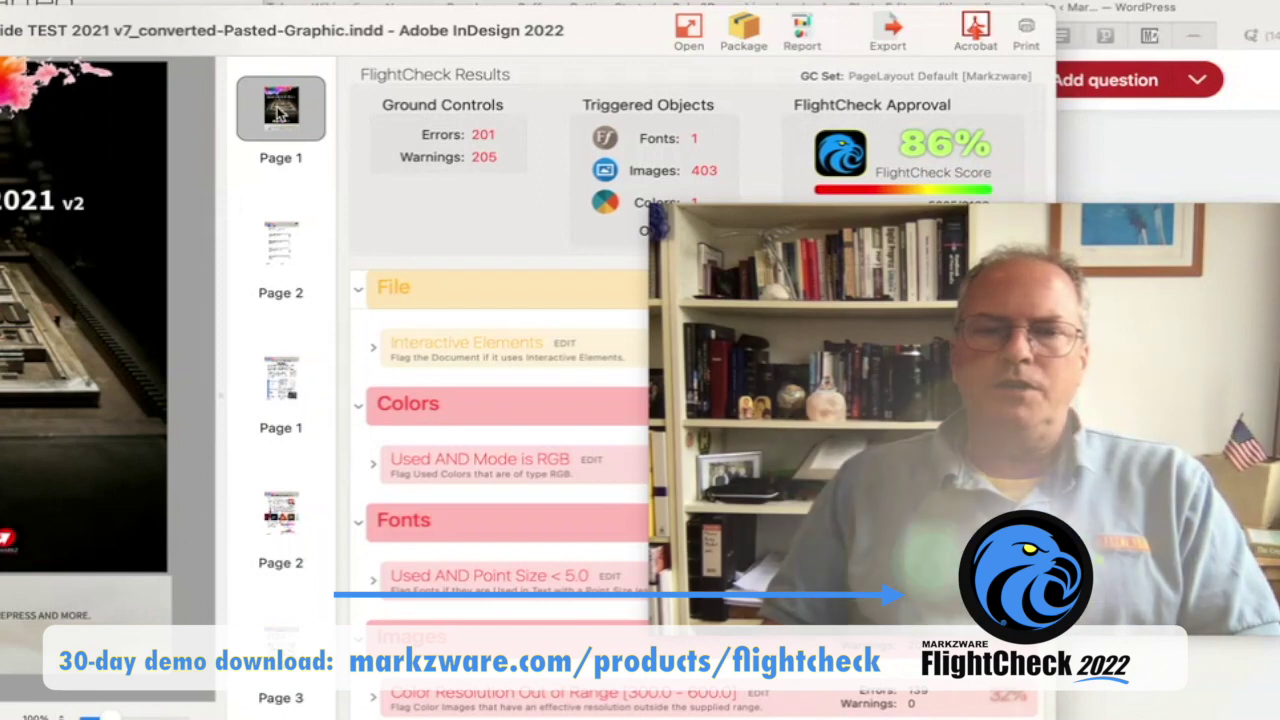
Step: Export the Page 1 cover from its thumbnail as a PNG and close the resulting preview
right_click(288, 110)
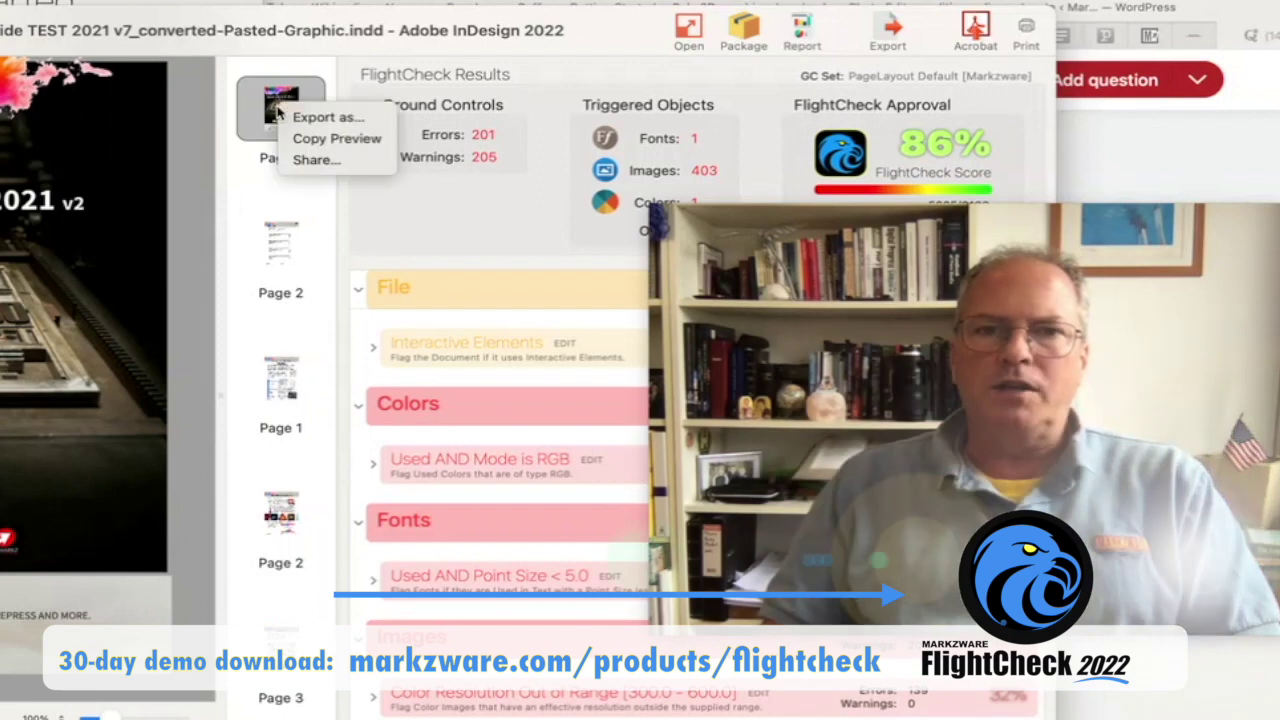
click(320, 118)
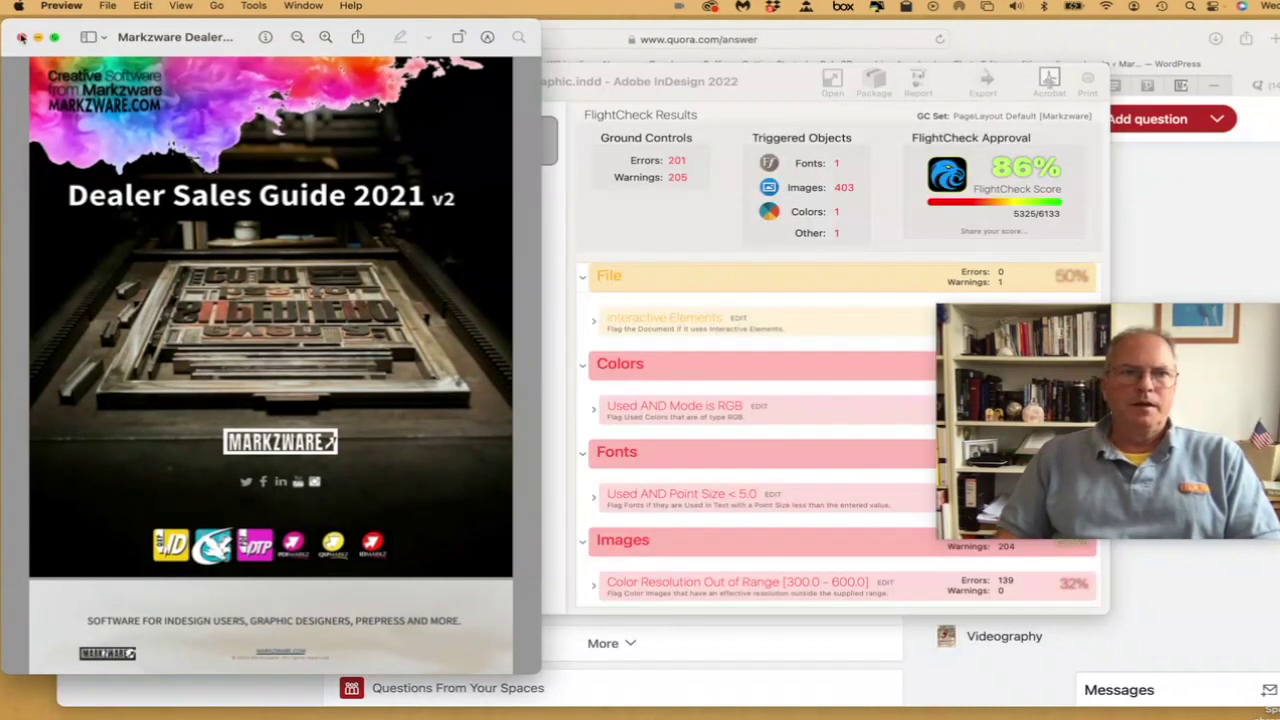
click(21, 37)
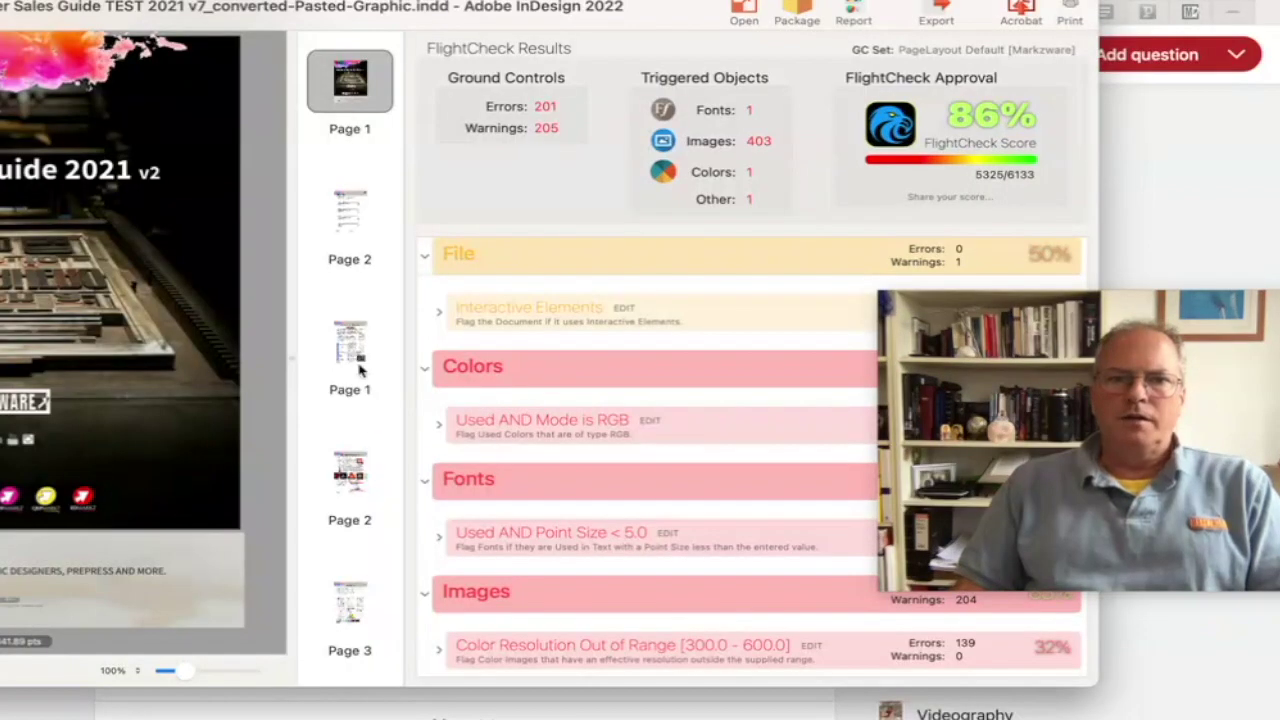
Step: Share the Introduction to Markzware page thumbnail to Twitter
click(355, 350)
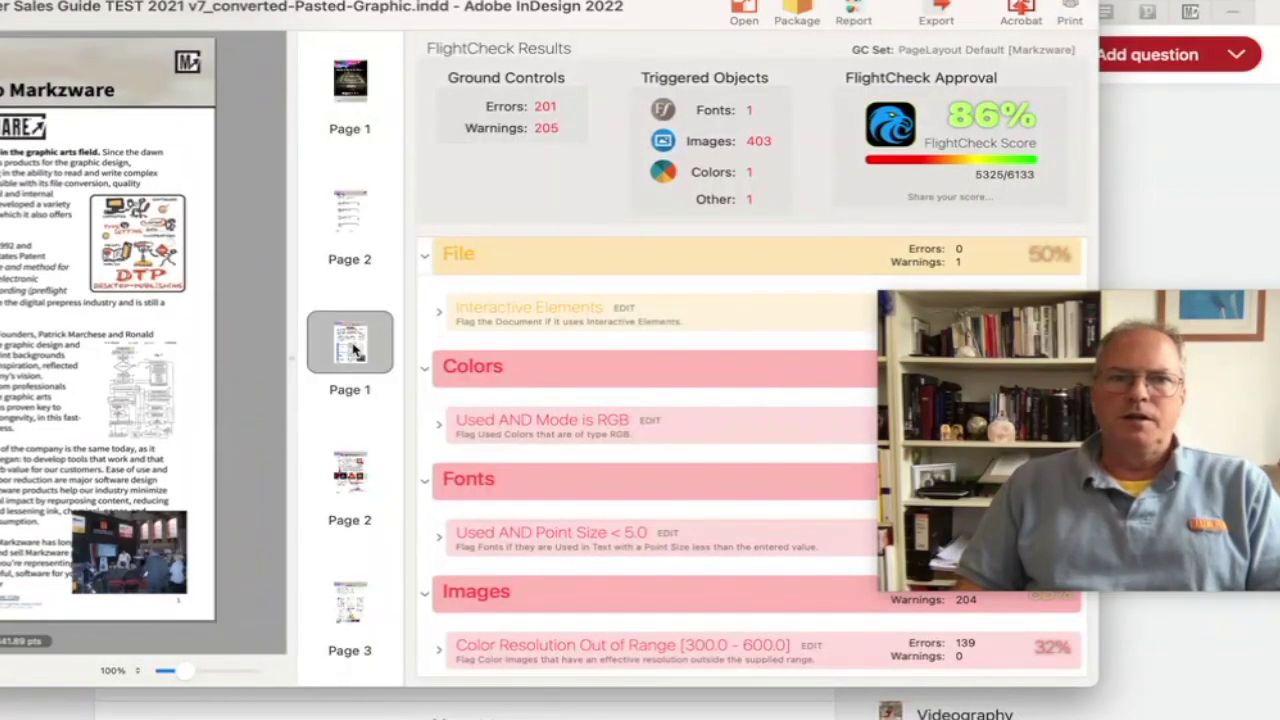
right_click(353, 346)
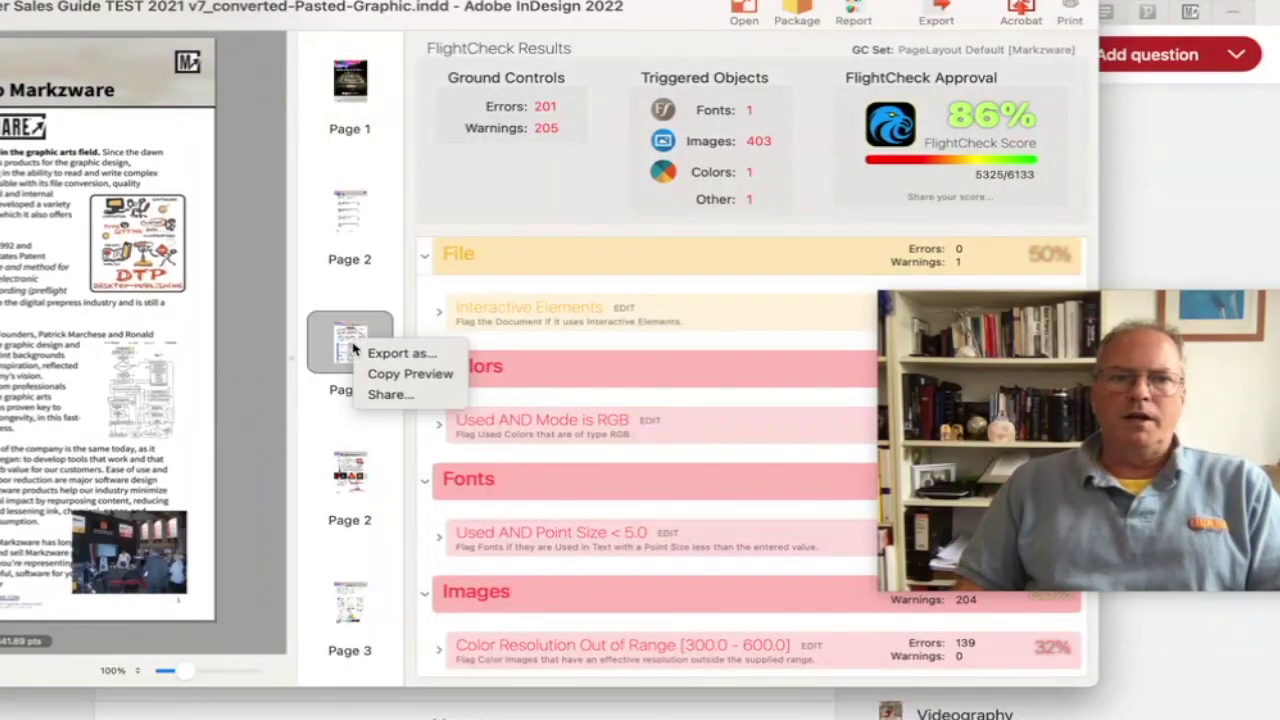
click(390, 395)
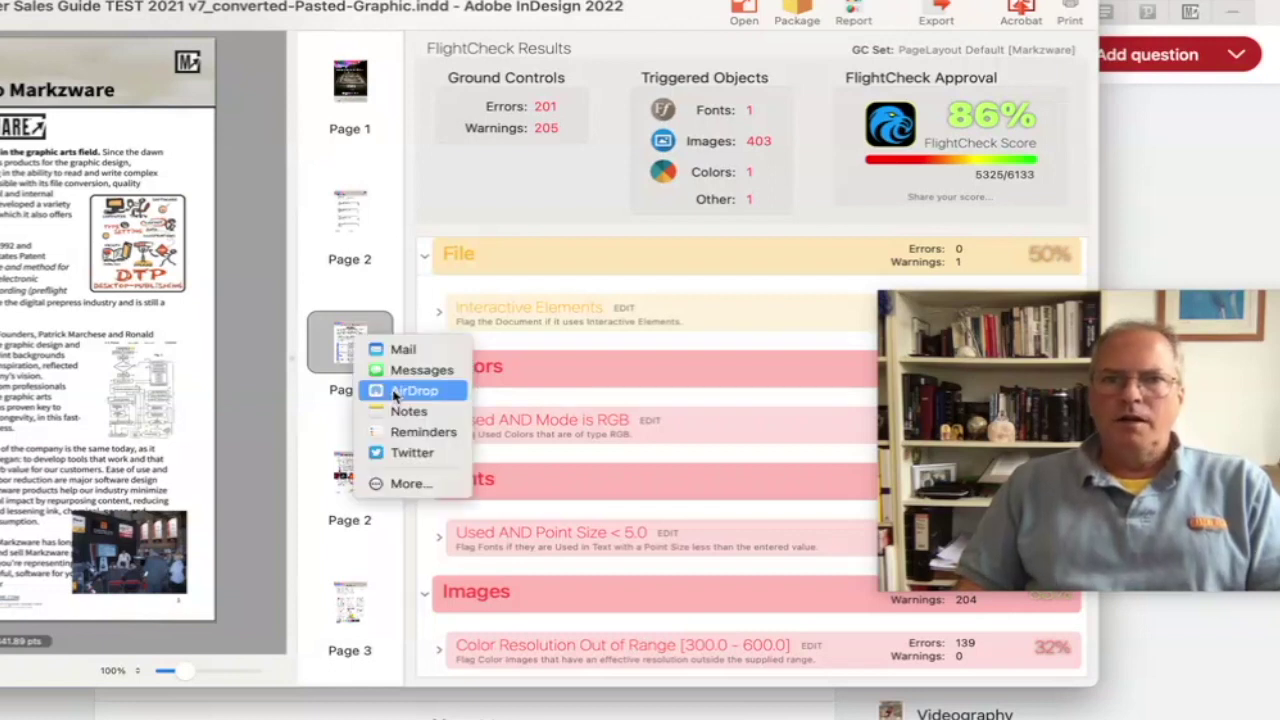
click(410, 455)
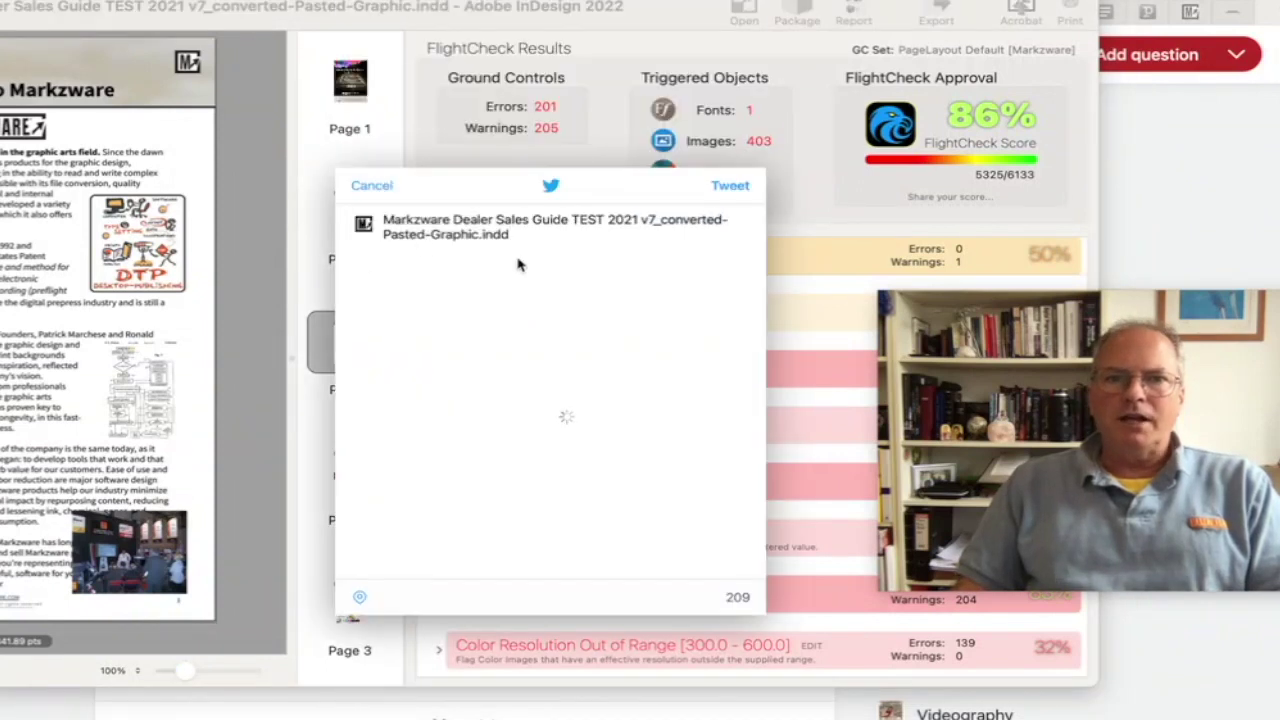
Step: Replace the tweet text with a FlightCheck 2022 free demo message, paste the link, and post it
triple_click(490, 226)
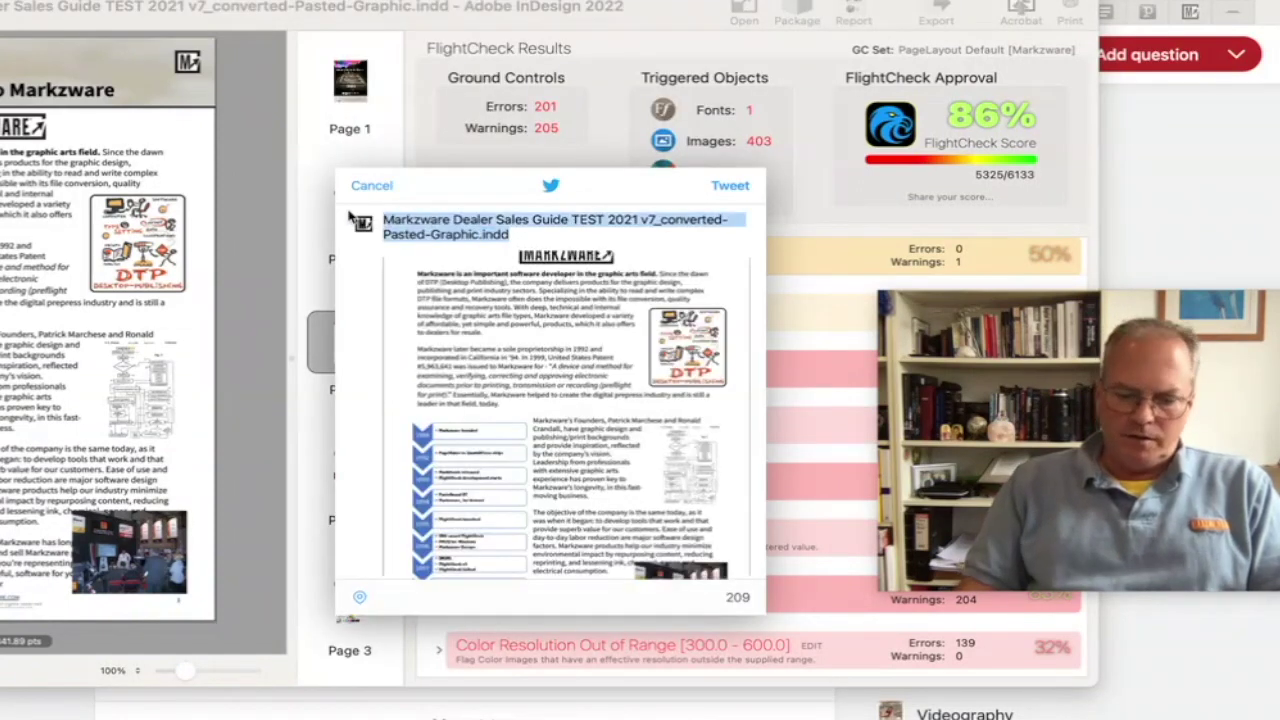
text(Tw)
text(eeted a page from a large)
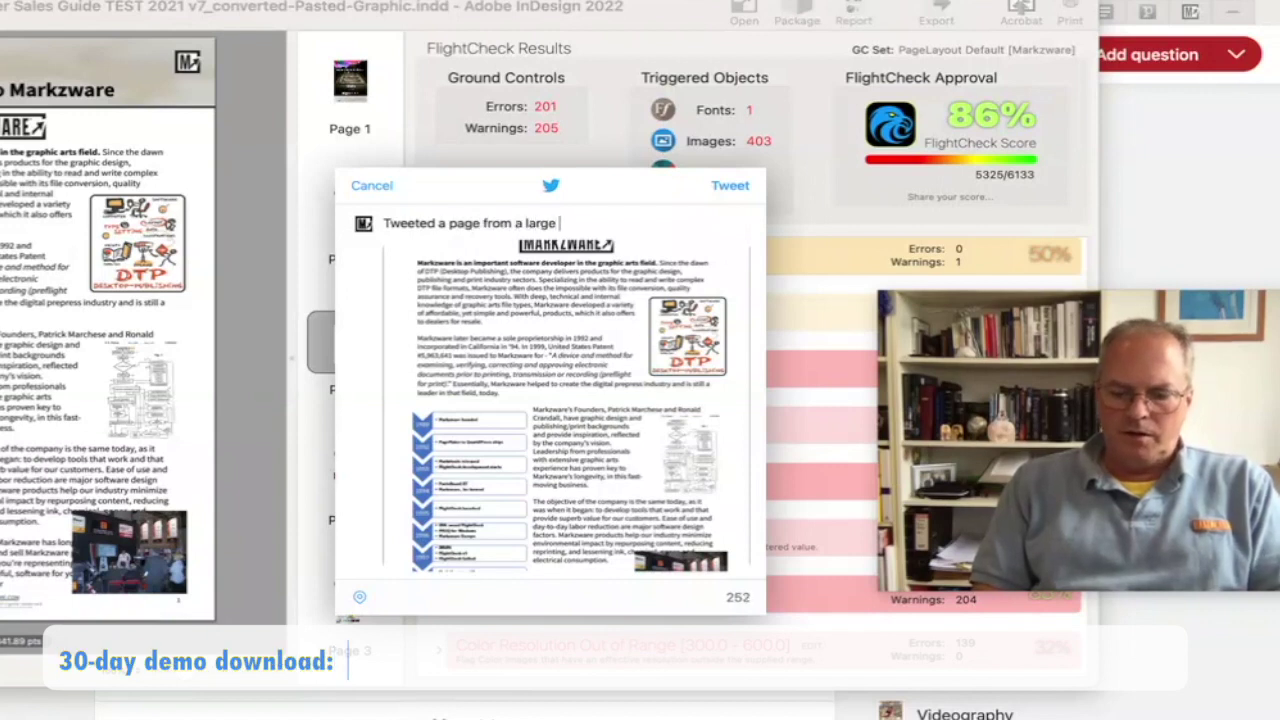
text(Desi)
text(ile.)
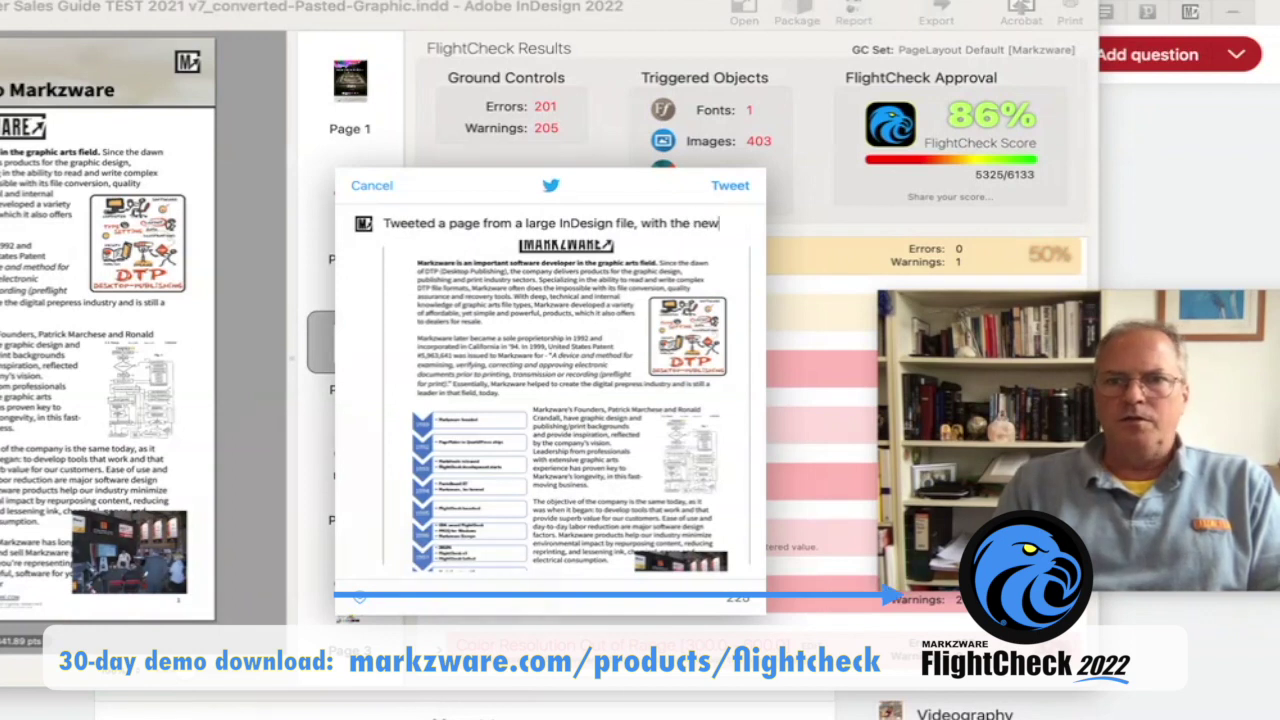
text(FlightCheck )
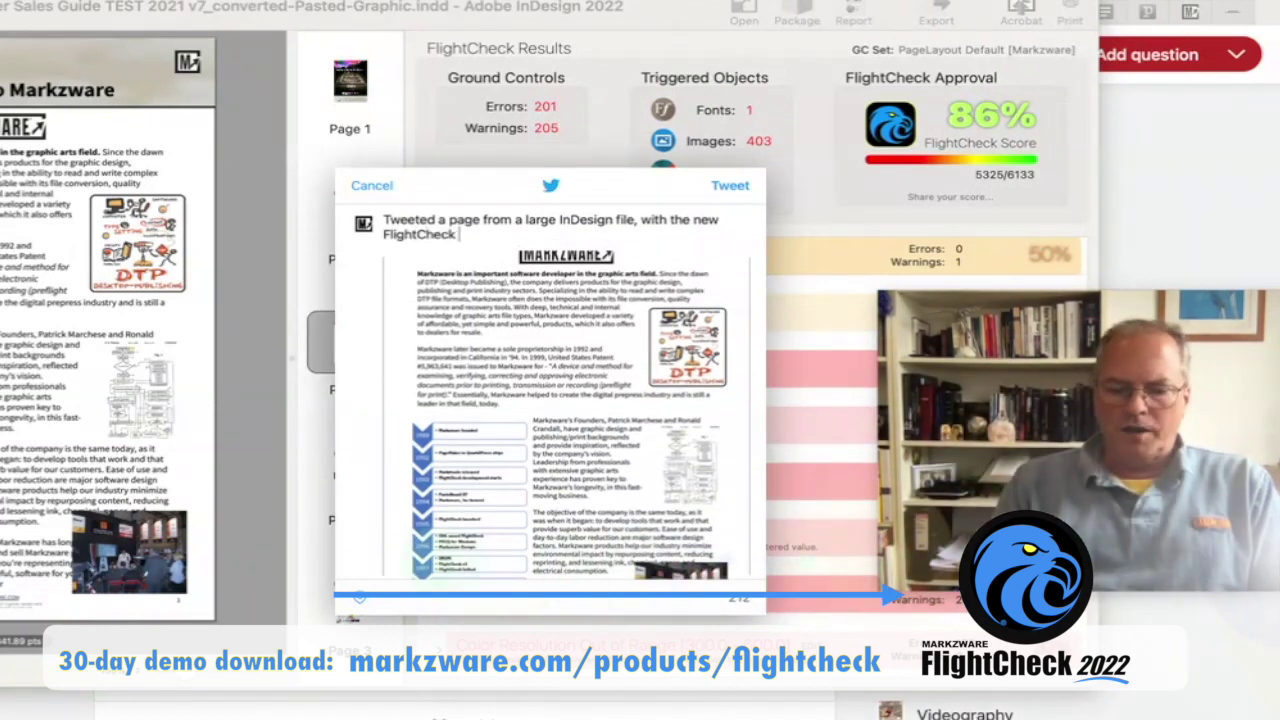
text(20)
text( Download free demo today:)
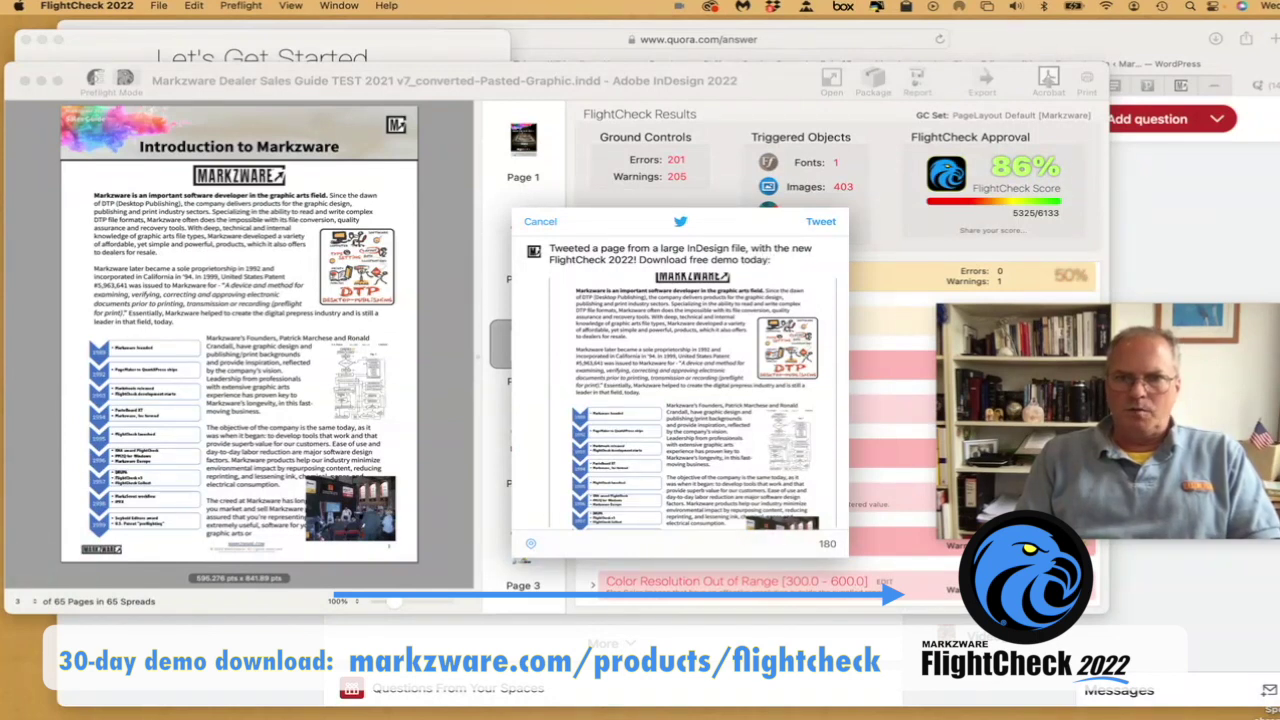
text(https://markzware.com/products/flightcheck/)
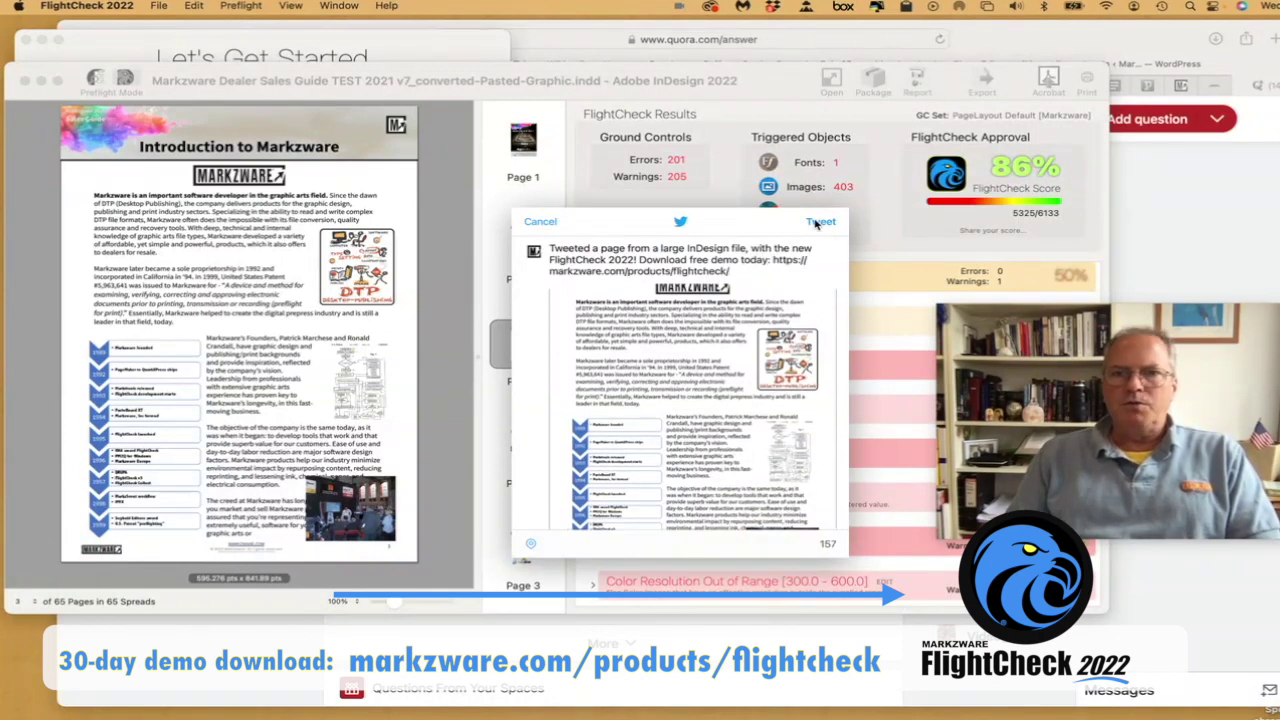
click(818, 222)
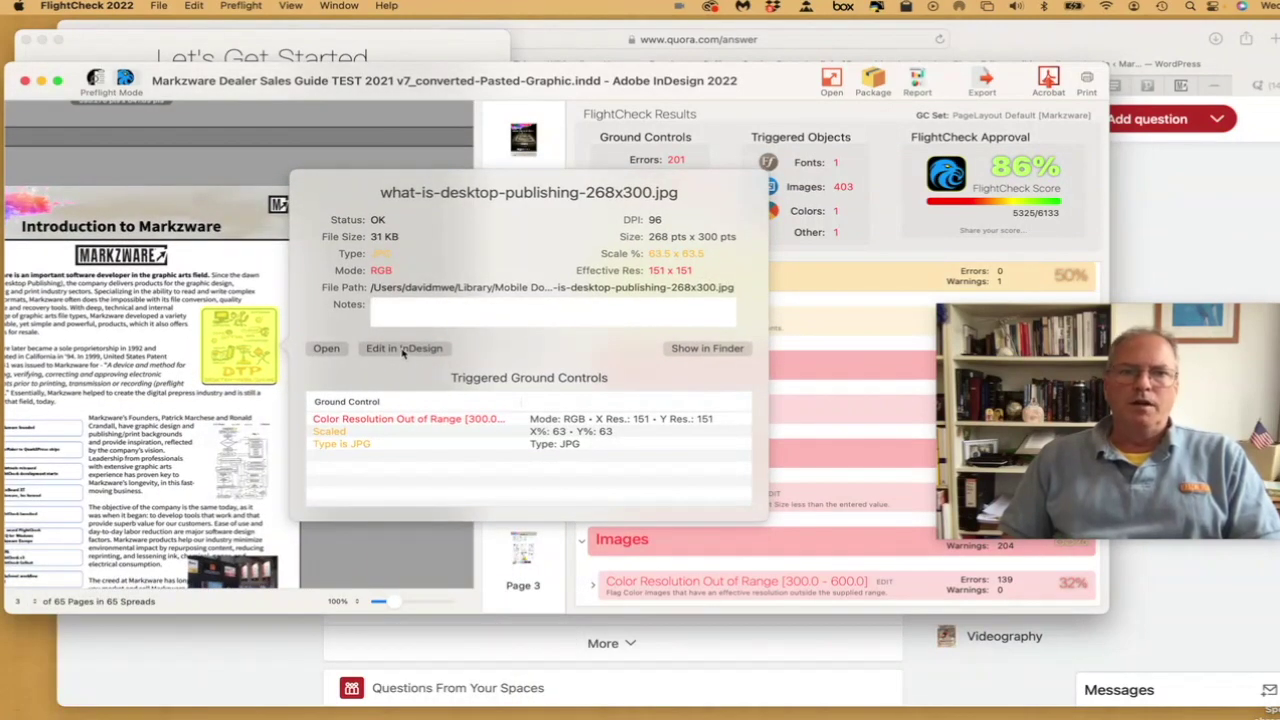
click(420, 155)
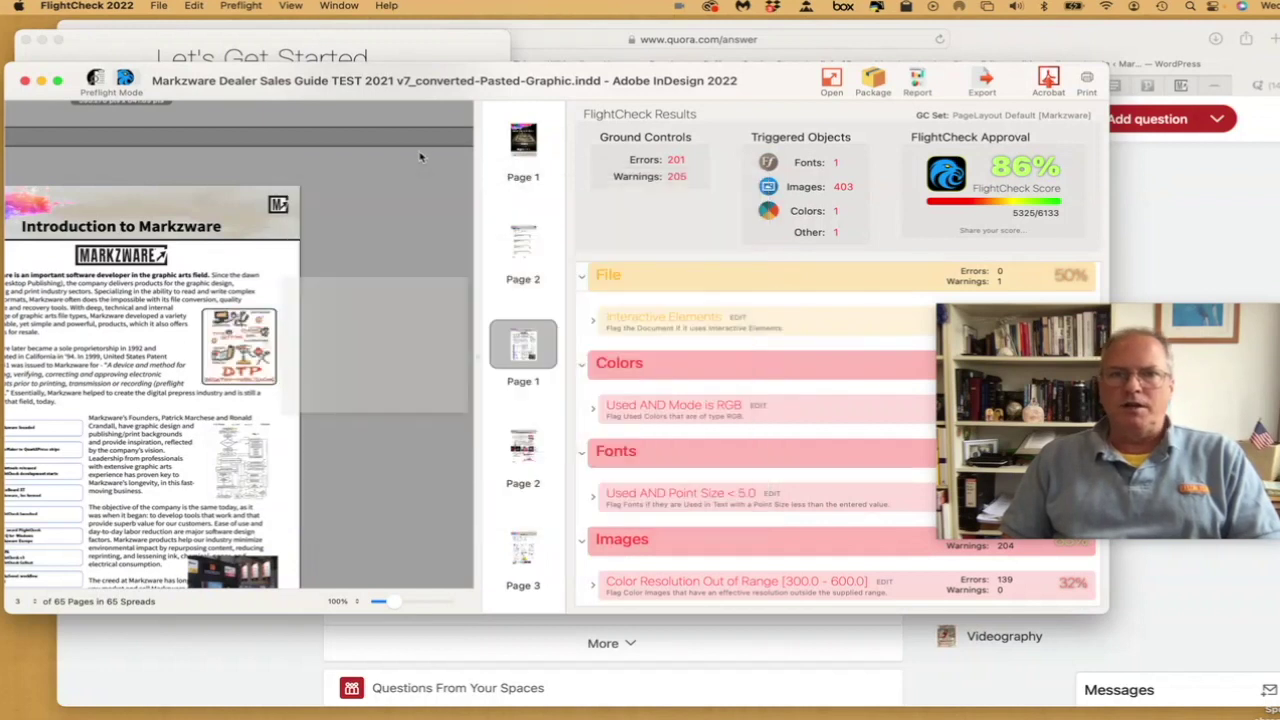
click(873, 78)
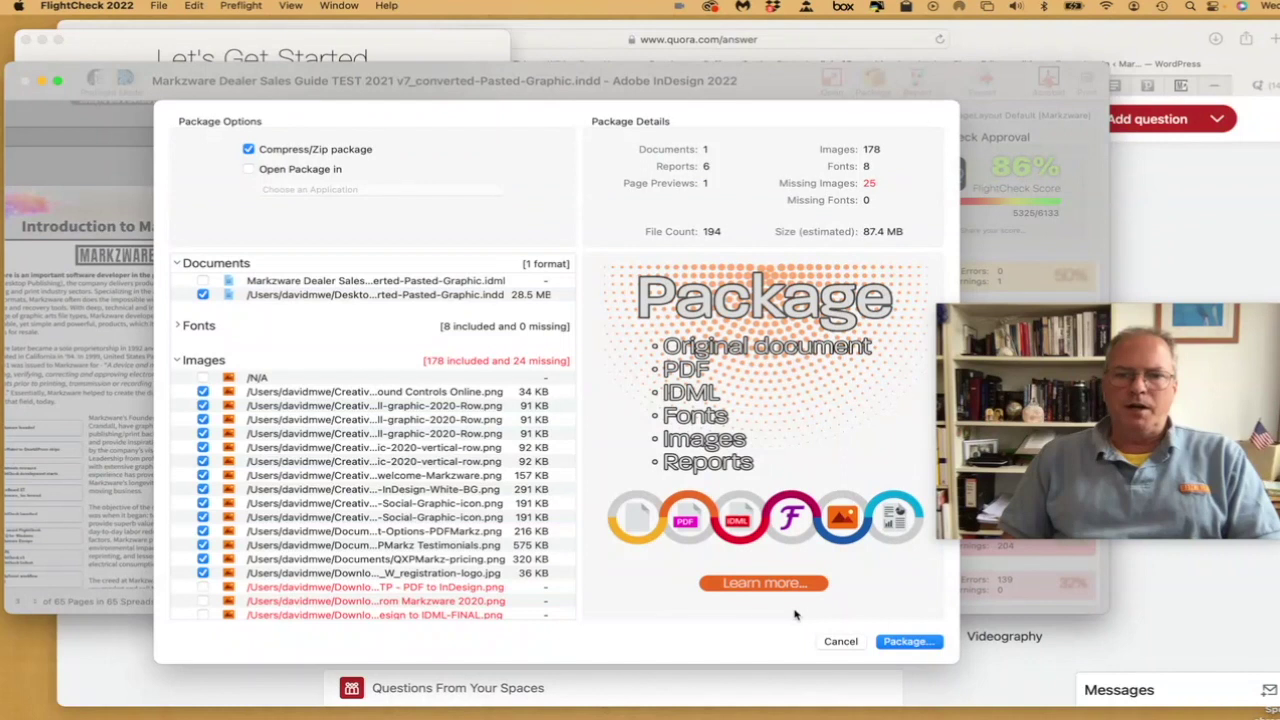
click(841, 642)
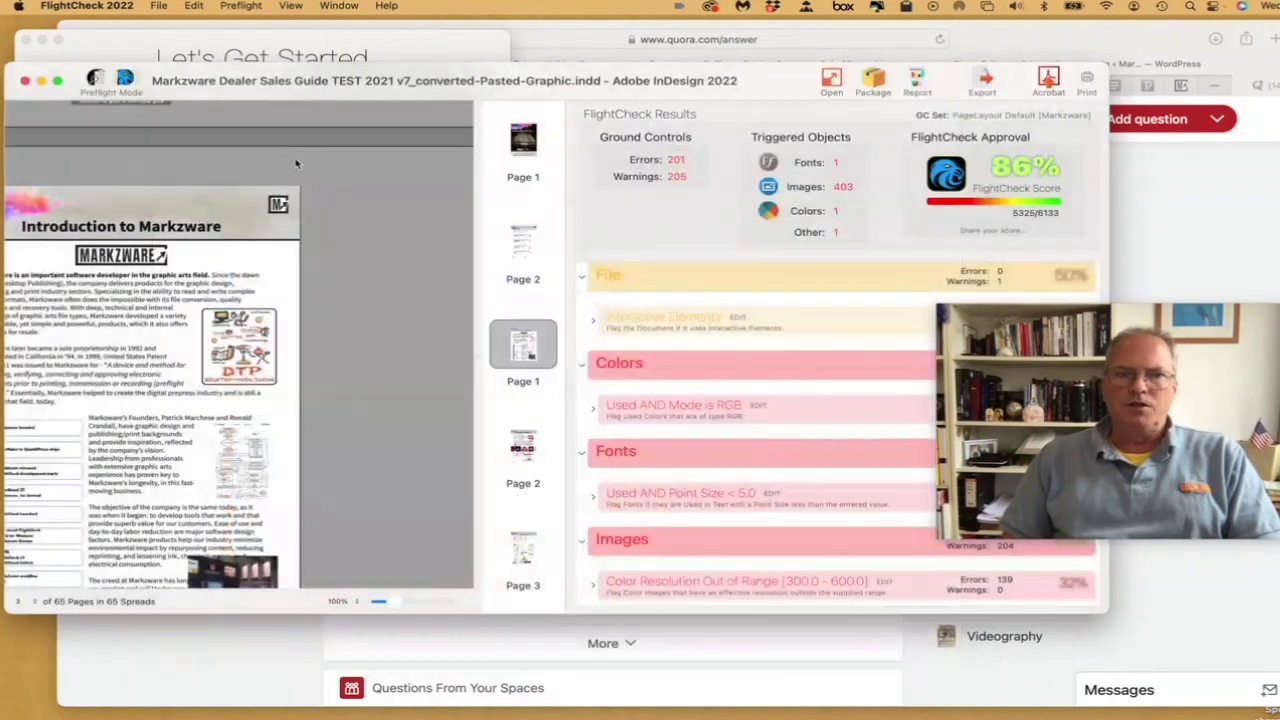
click(160, 5)
mouse_move(87, 5)
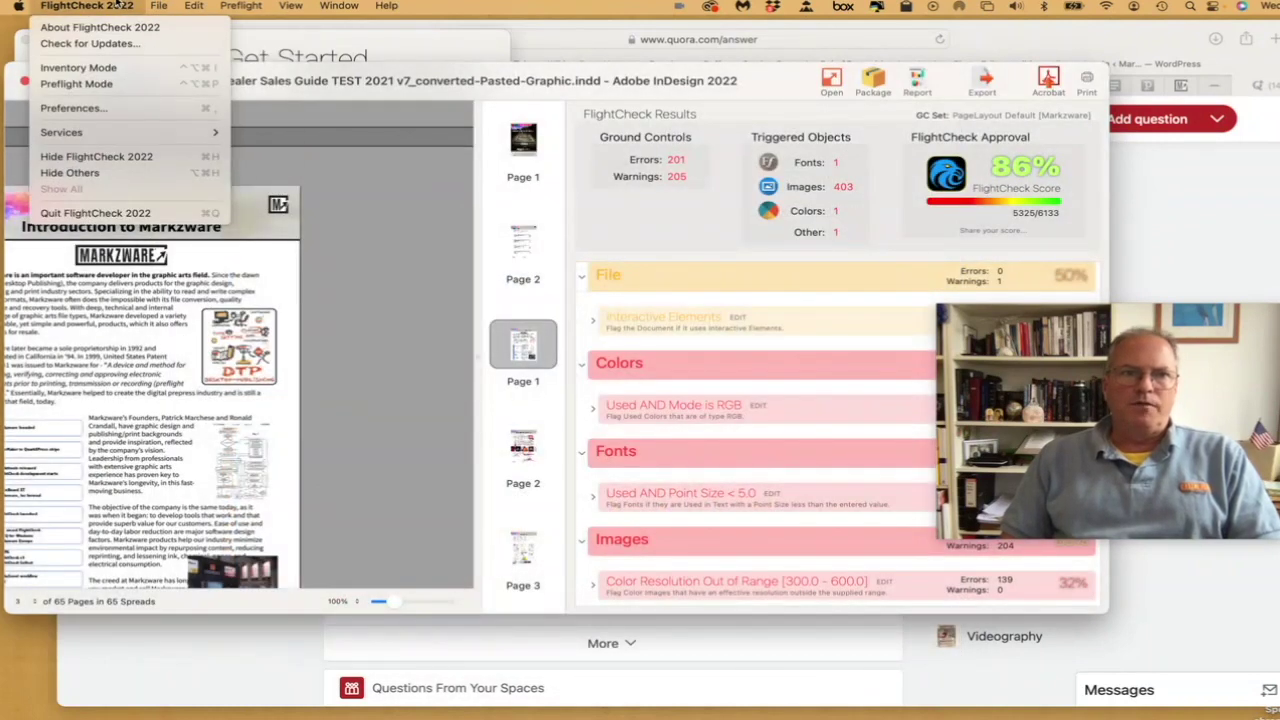
click(83, 108)
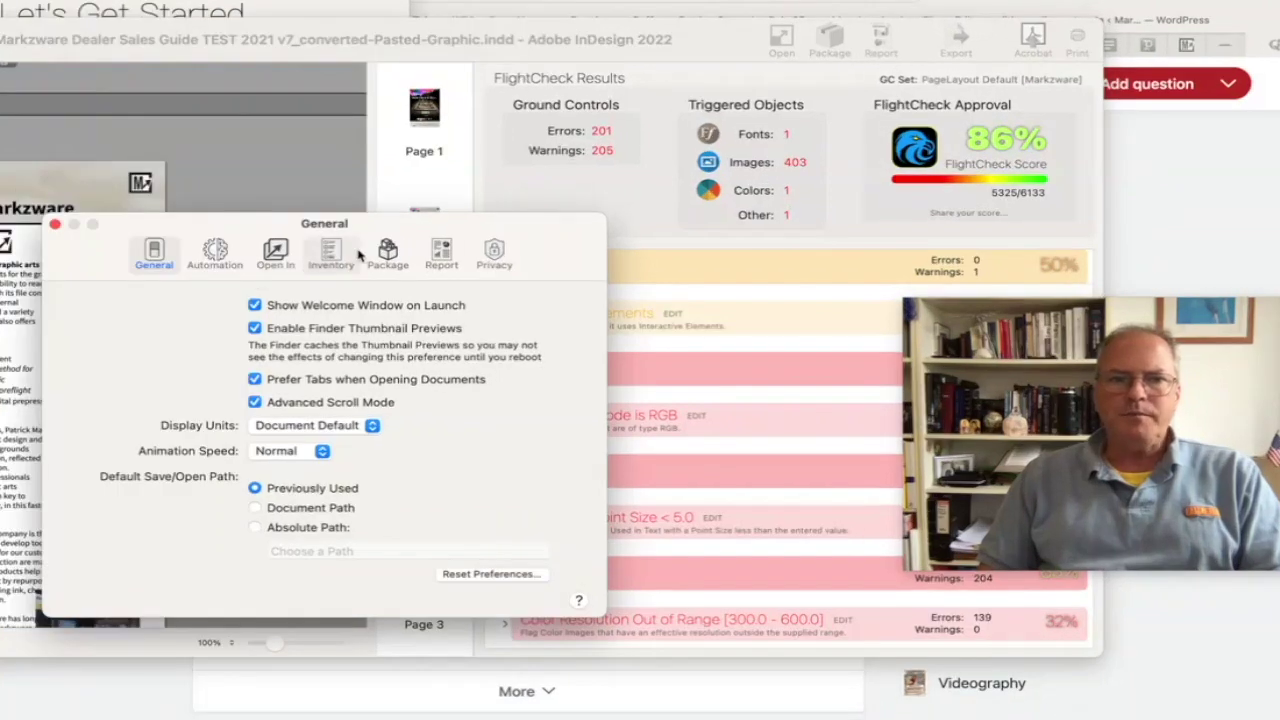
click(387, 253)
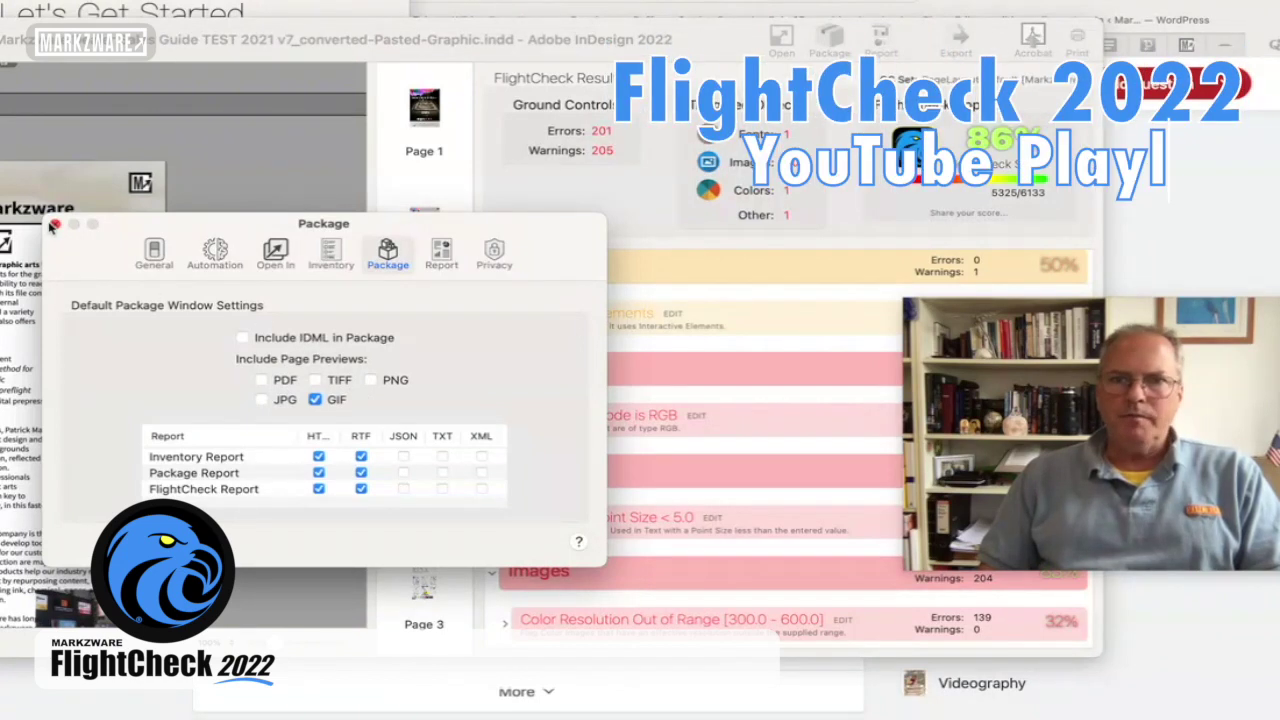
click(54, 224)
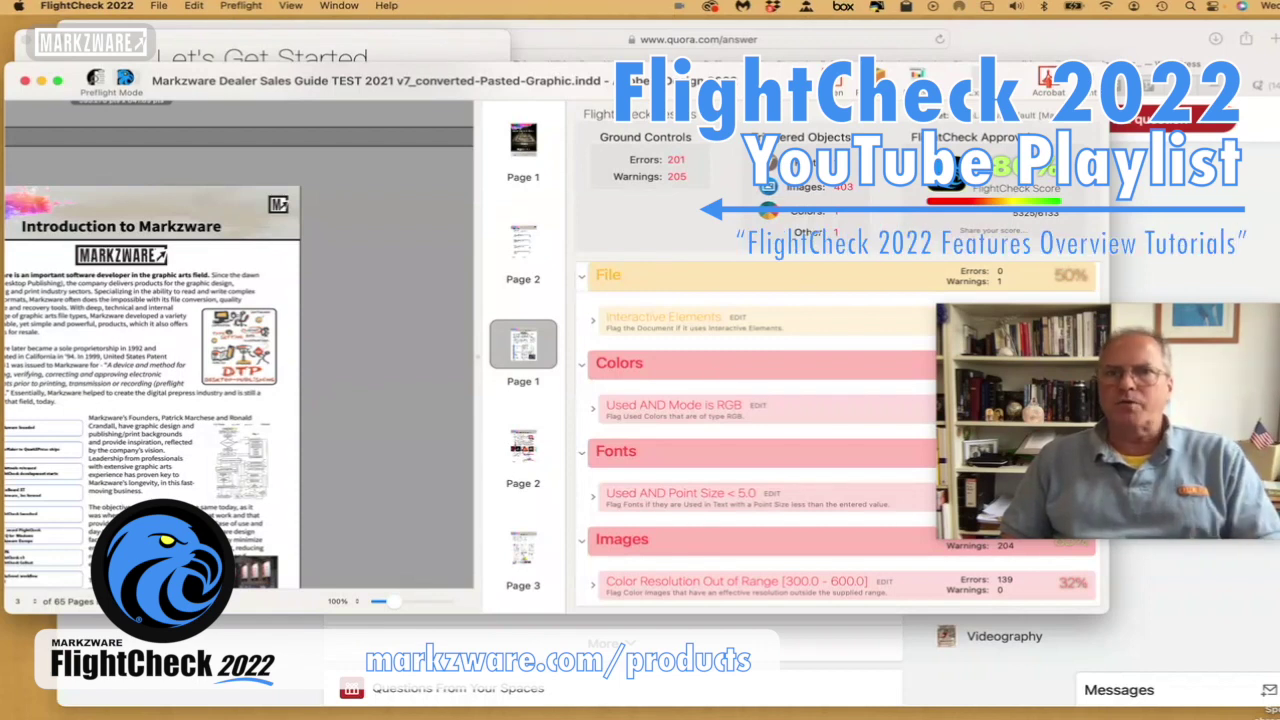
drag(762, 84, 762, 55)
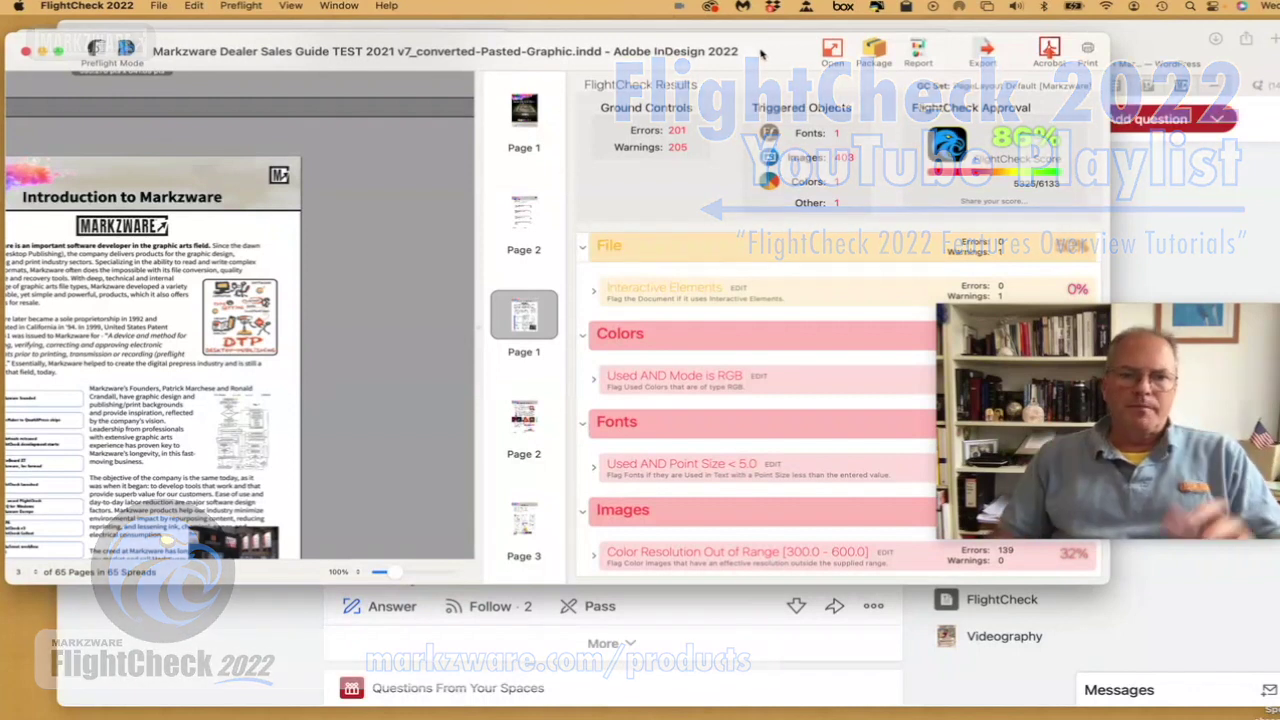